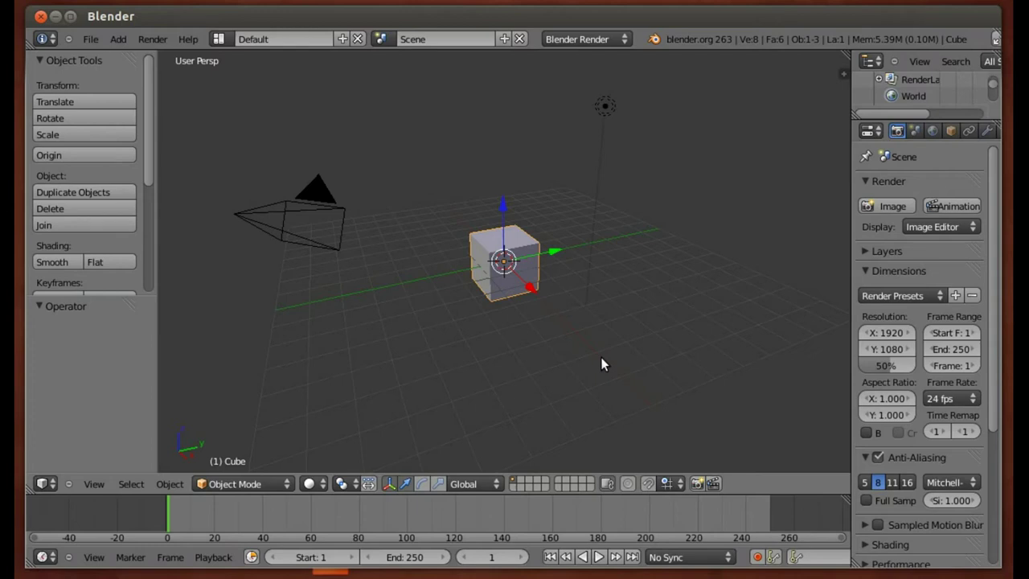
# Scale the cube to 0.3 and view it from the top in orthographic projection
pyautogui.press('KP_7')
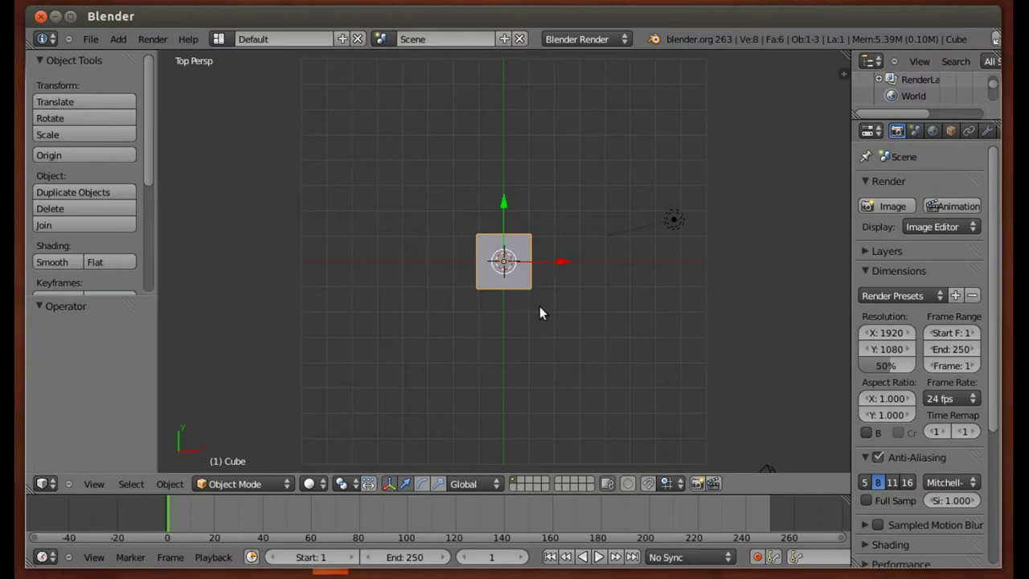
pyautogui.write('s0.3')
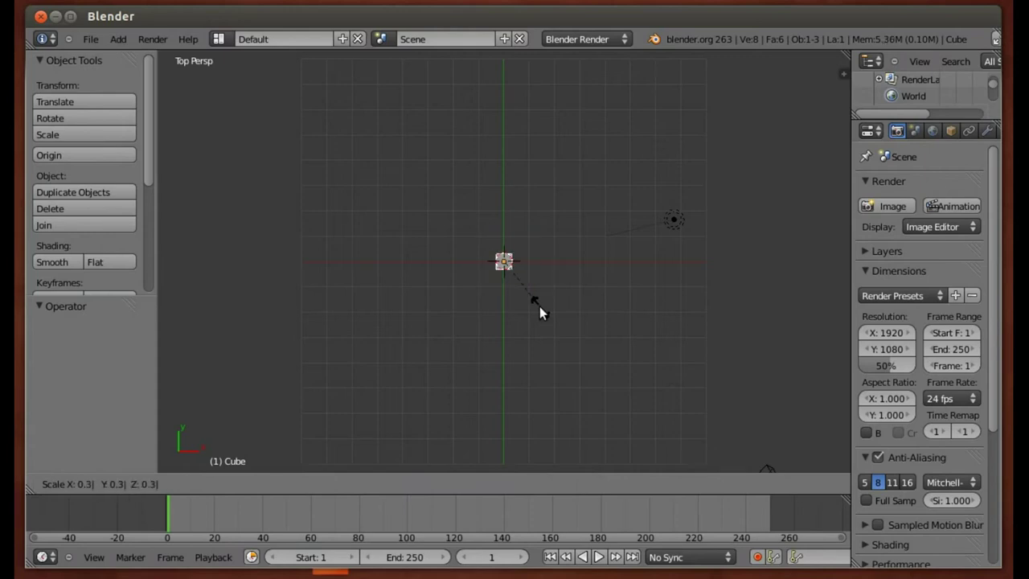
pyautogui.press('Return')
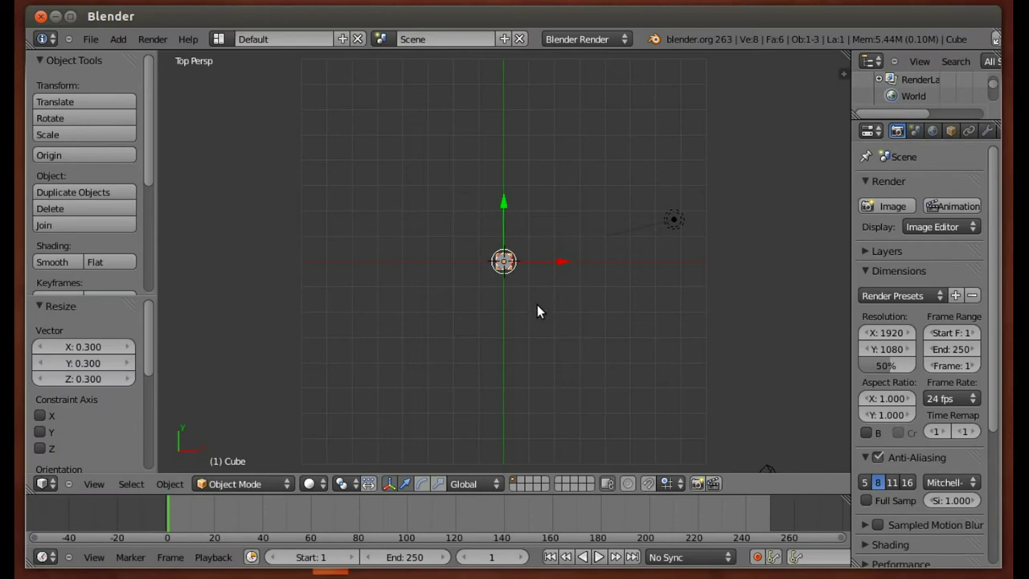
pyautogui.press('KP_5')
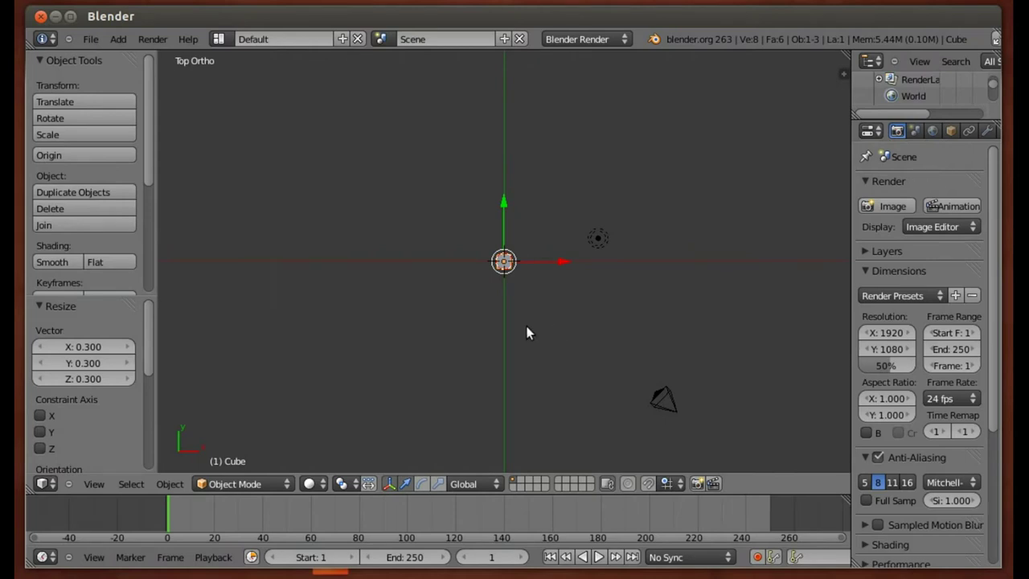
# Stretch the cube about 1.582 times along X into a long flat bar and enter Edit Mode
pyautogui.press('Tab')
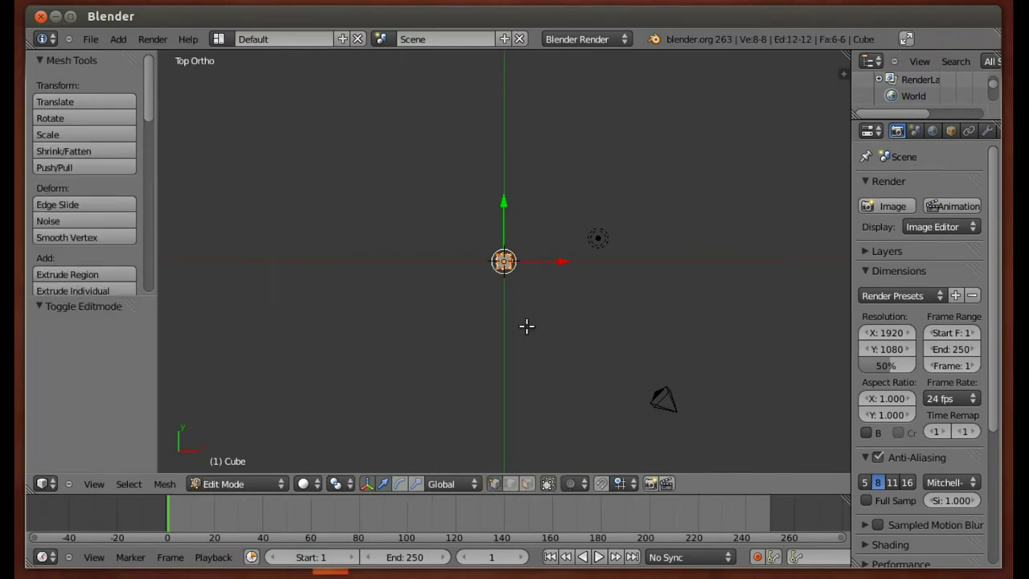
pyautogui.press('Tab')
pyautogui.press('s')
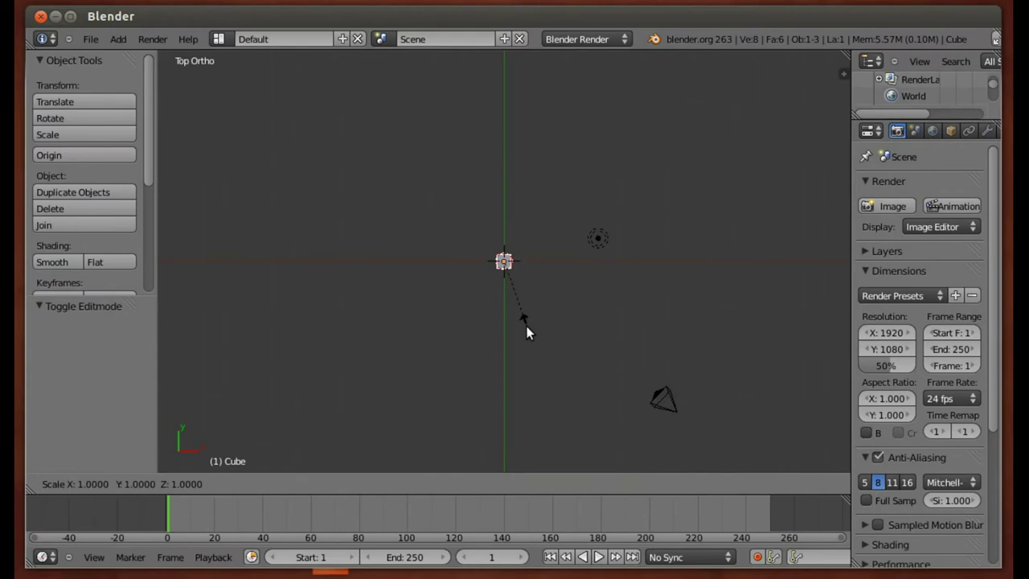
pyautogui.press('Escape')
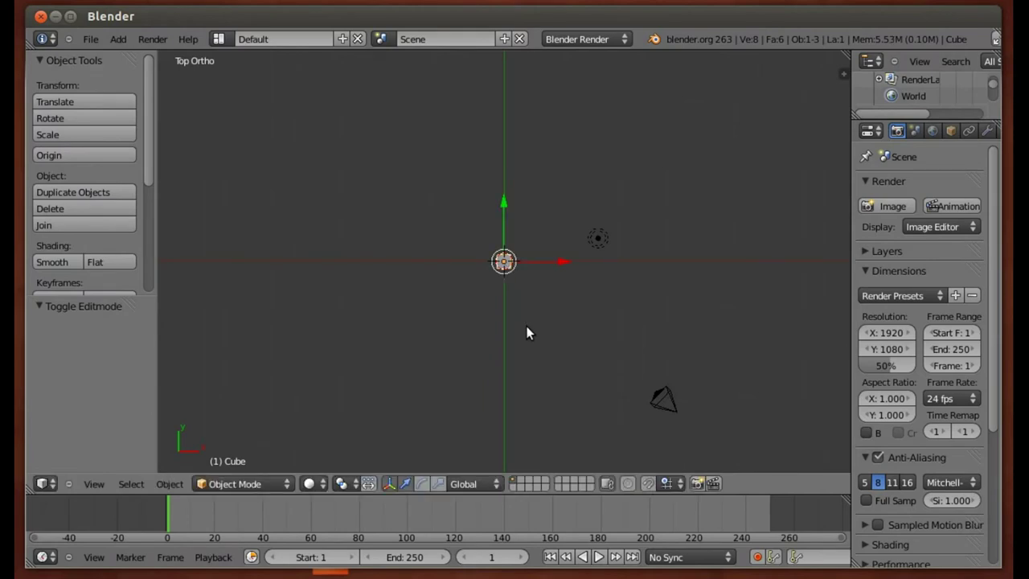
pyautogui.press('s')
pyautogui.press('x')
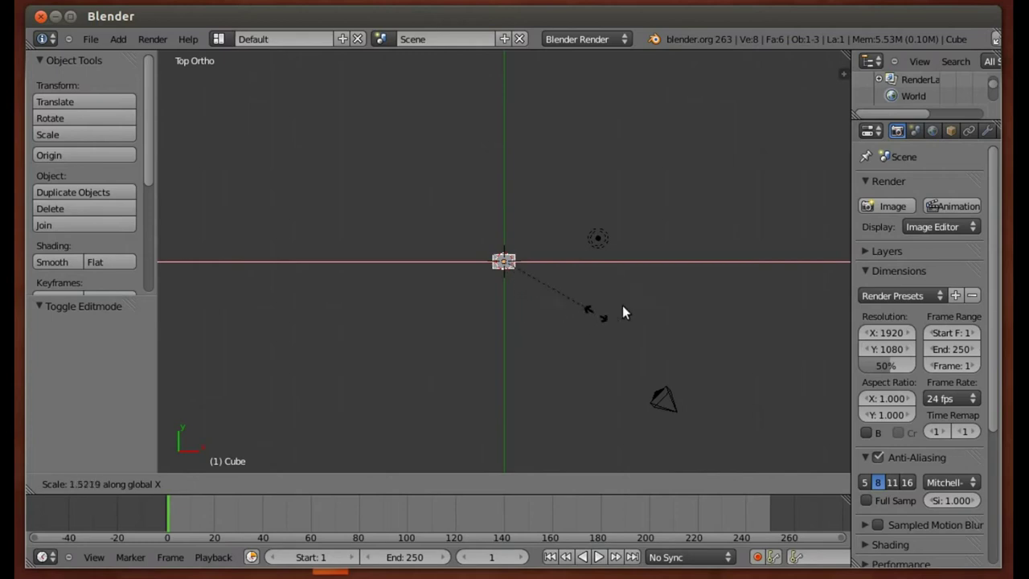
pyautogui.click(746, 276)
pyautogui.press('s')
pyautogui.press('x')
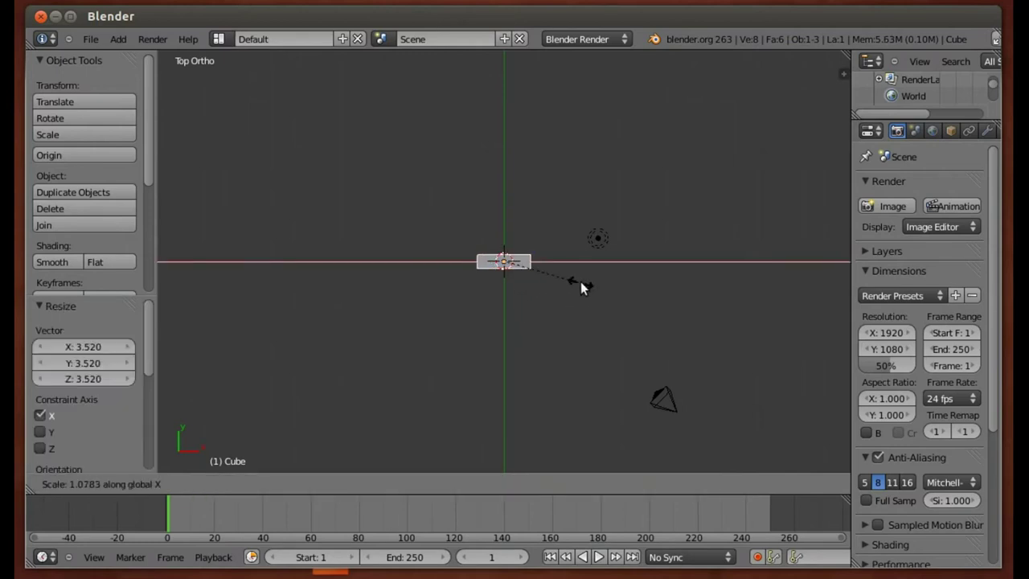
pyautogui.click(617, 280)
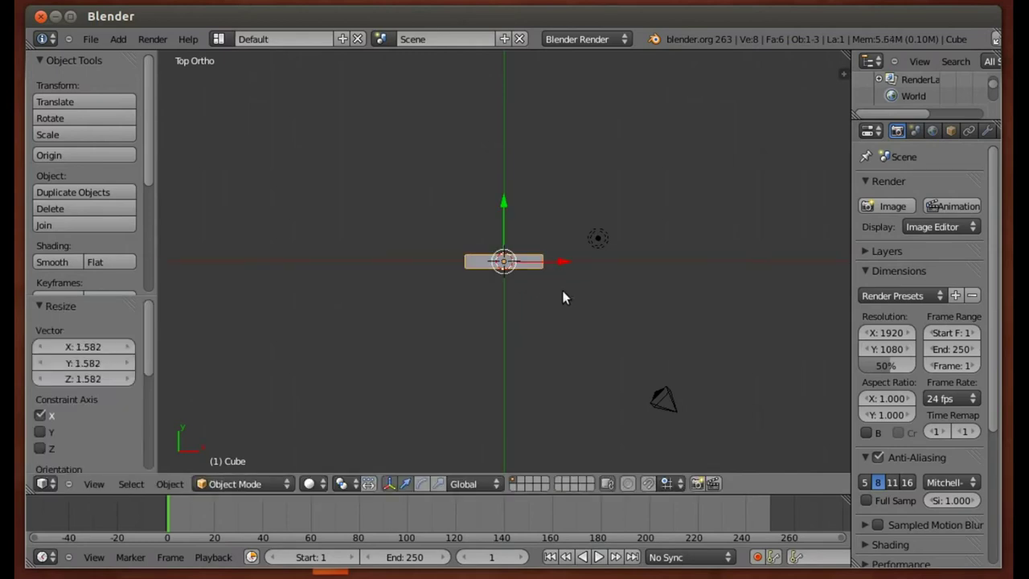
pyautogui.press('Tab')
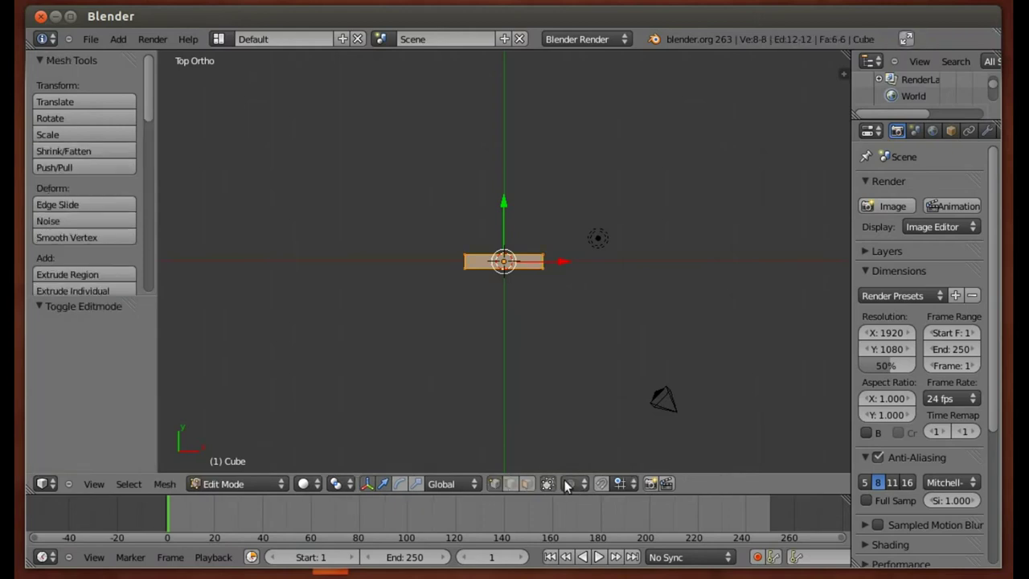
# In edge select mode, select both end edges of the bar and view it from the front
pyautogui.click(510, 483)
pyautogui.scroll(3, 547, 273)
pyautogui.rightClick(572, 260)
pyautogui.keyDown('shift'); pyautogui.rightClick(437, 260); pyautogui.keyUp('shift')
pyautogui.moveTo(440, 260)
pyautogui.mouseDown(button='middle')
pyautogui.moveTo(494, 284)
pyautogui.moveTo(512, 181)
pyautogui.mouseUp(button='middle')
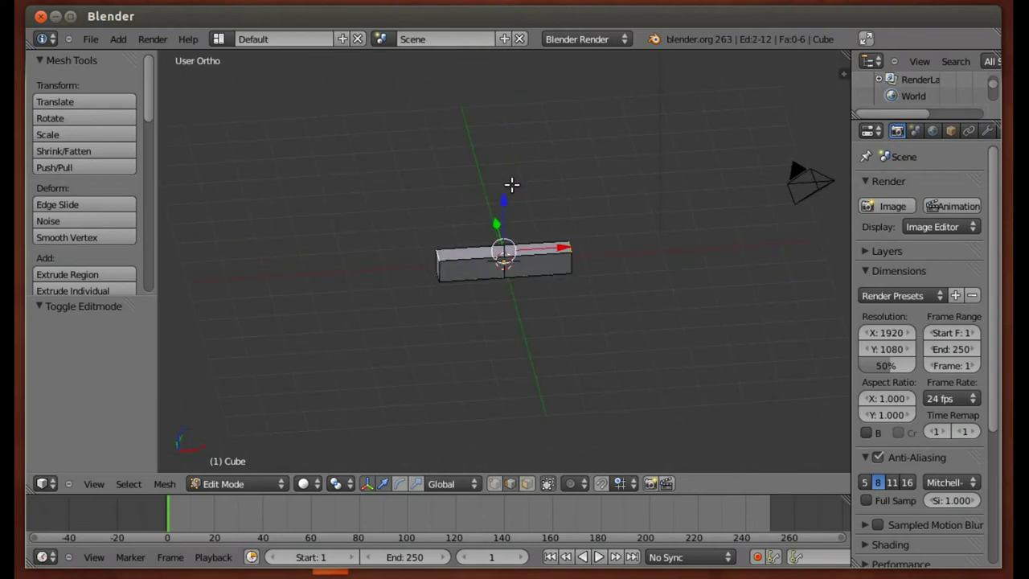
pyautogui.press('KP_3')
pyautogui.press('KP_1')
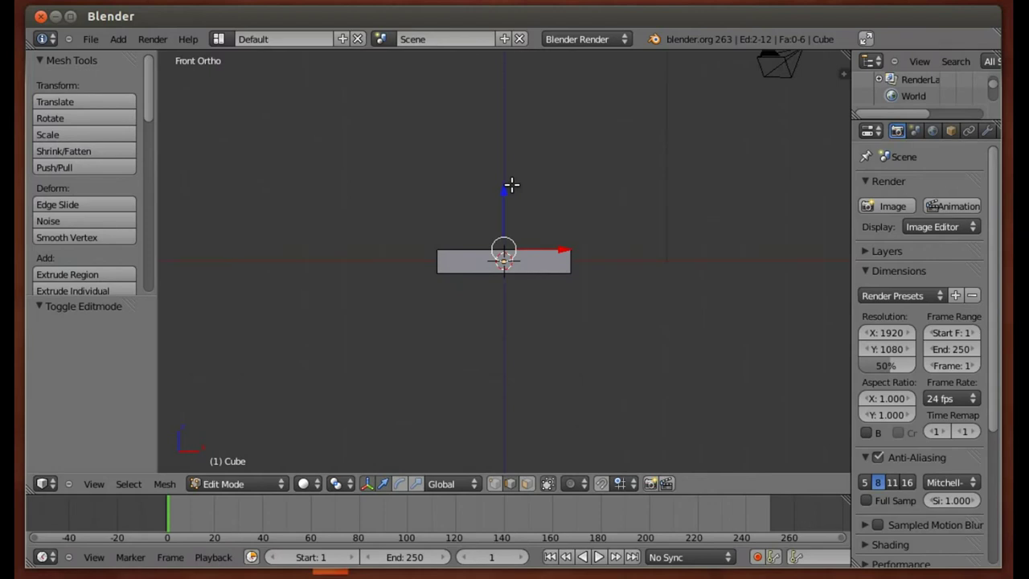
# Extrude the end edges upward, moving them 0.3 along Z, then extruding a further 0.5
pyautogui.press('e')
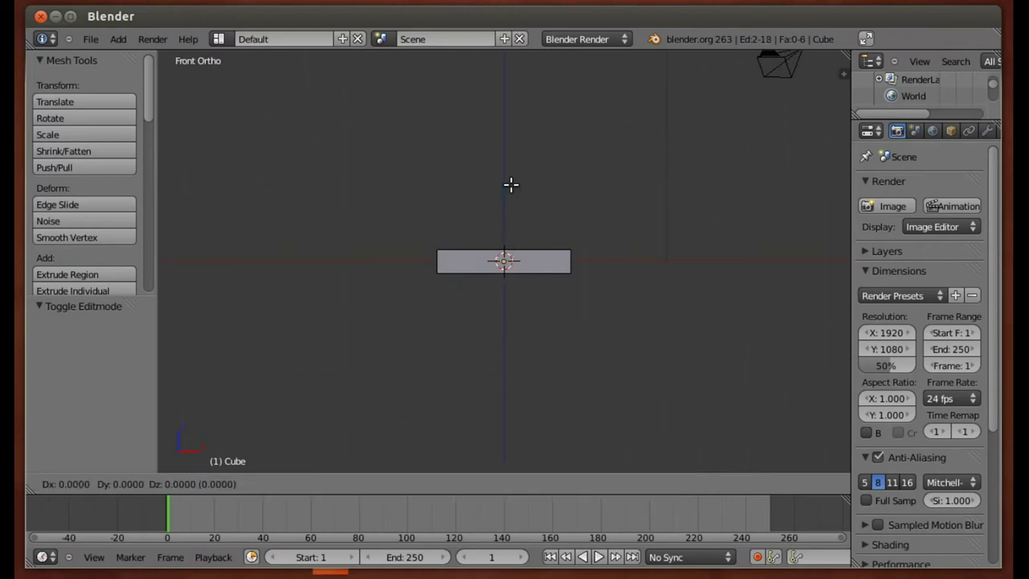
pyautogui.click(511, 178)
pyautogui.write('gz0.3')
pyautogui.press('Return')
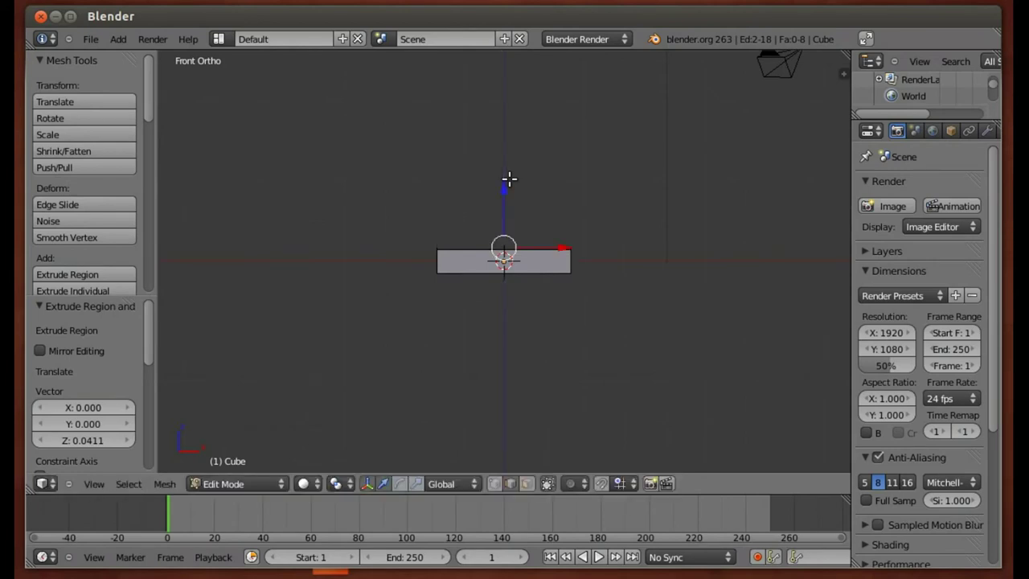
pyautogui.write('ez0.5')
pyautogui.press('Return')
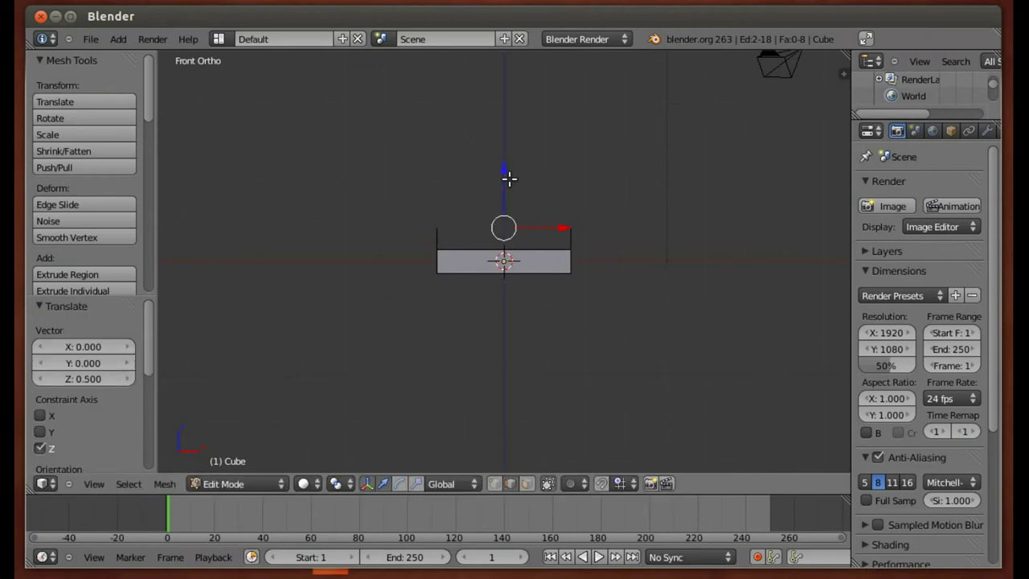
pyautogui.moveTo(528, 294)
pyautogui.mouseDown(button='middle')
pyautogui.moveTo(571, 282)
pyautogui.moveTo(440, 275)
pyautogui.moveTo(560, 311)
pyautogui.mouseUp(button='middle')
pyautogui.moveTo(656, 305); pyautogui.dragTo(533, 292, button='middle')
pyautogui.moveTo(541, 251); pyautogui.dragTo(567, 253, button='middle')
# Extrude the selected end edges 0.5 downward along Z (Z -0.5) so the side pieces project below
pyautogui.press('KP_3')
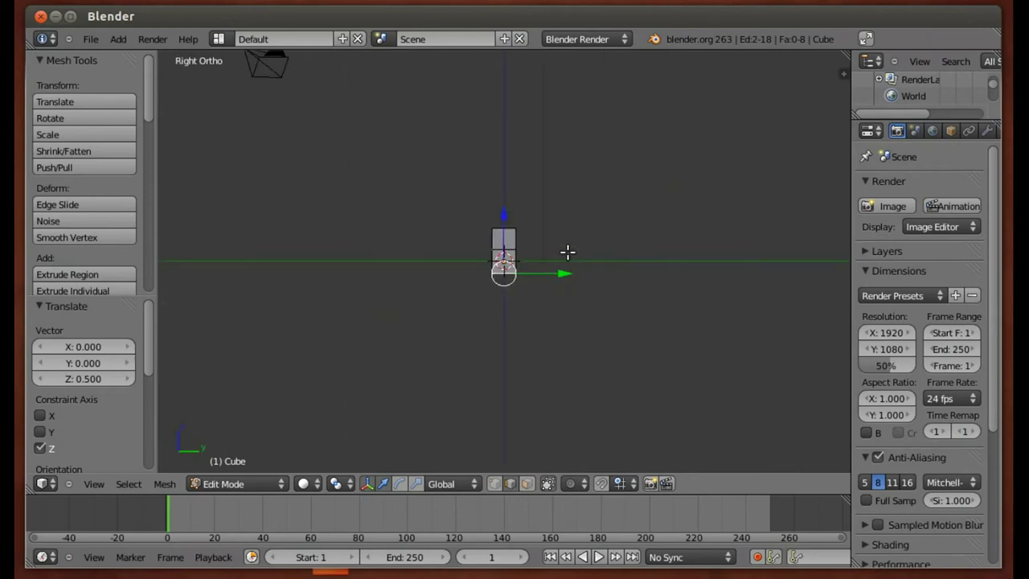
pyautogui.press('KP_1')
pyautogui.press('e')
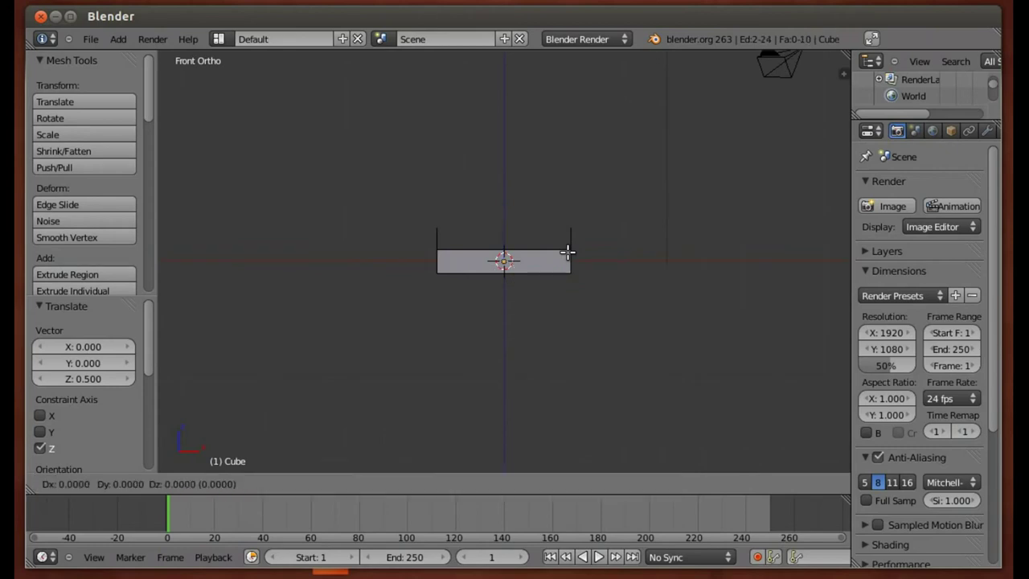
pyautogui.click(563, 266)
pyautogui.press('e')
pyautogui.write('z')
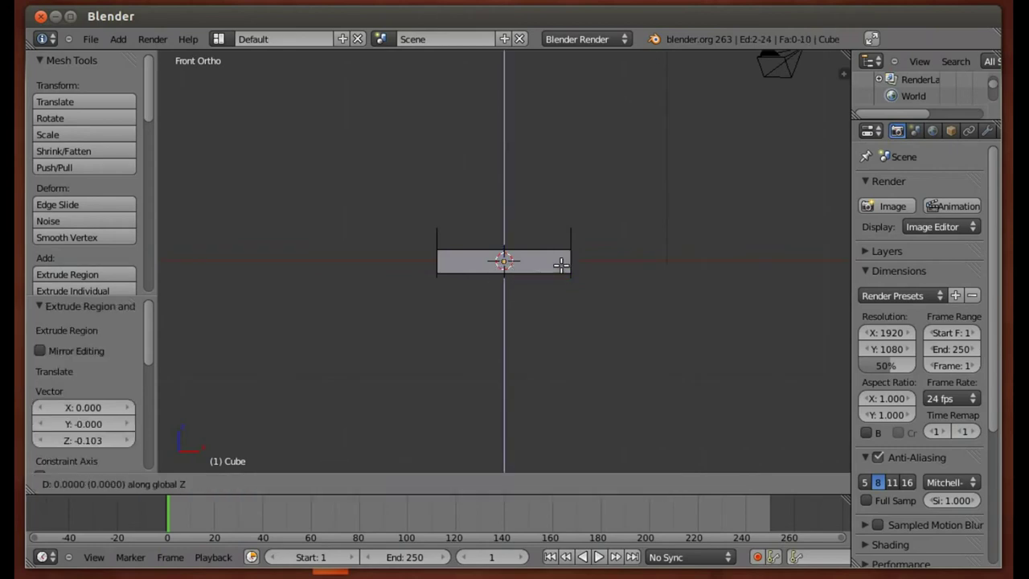
pyautogui.write('-0.5')
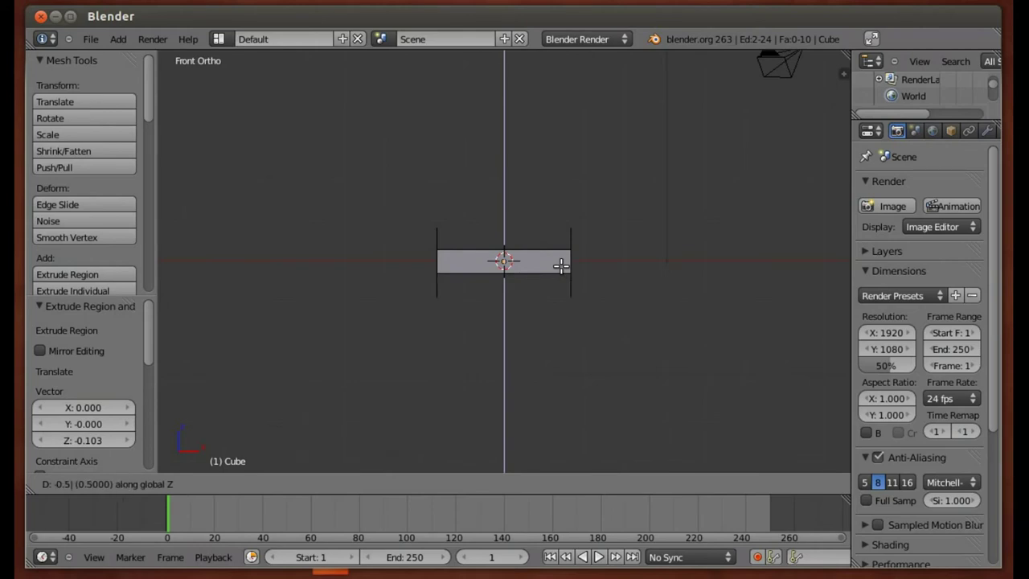
pyautogui.press('Return')
pyautogui.moveTo(670, 246)
pyautogui.mouseDown(button='middle')
pyautogui.moveTo(396, 283)
pyautogui.moveTo(324, 214)
pyautogui.moveTo(468, 232)
pyautogui.moveTo(524, 316)
pyautogui.mouseUp(button='middle')
pyautogui.moveTo(359, 234)
pyautogui.mouseDown(button='middle')
pyautogui.moveTo(404, 236)
pyautogui.moveTo(488, 319)
pyautogui.moveTo(425, 266)
pyautogui.moveTo(445, 294)
pyautogui.moveTo(587, 301)
pyautogui.mouseUp(button='middle')
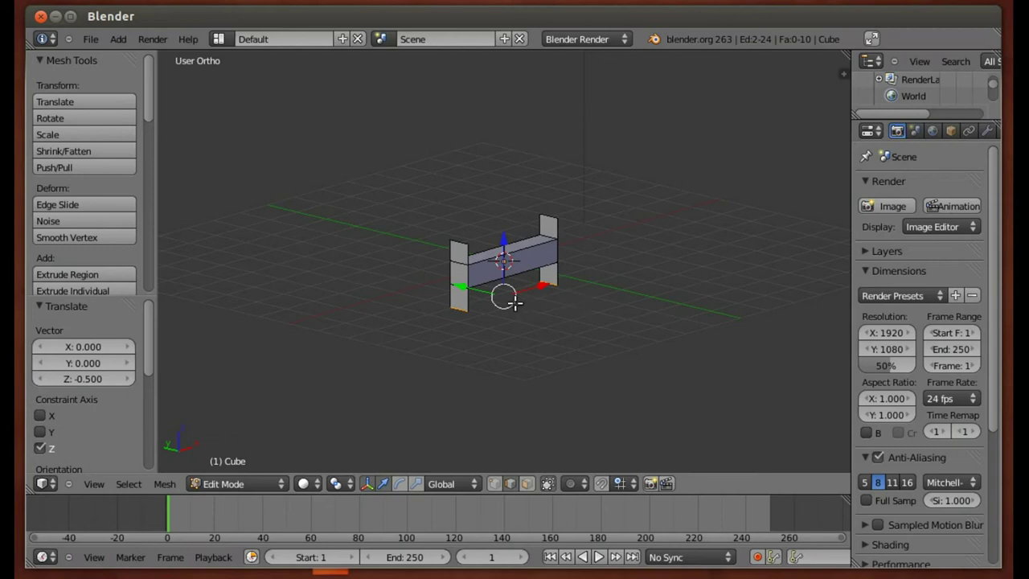
# Return to Object Mode and add an Array modifier to the rung
pyautogui.press('Tab')
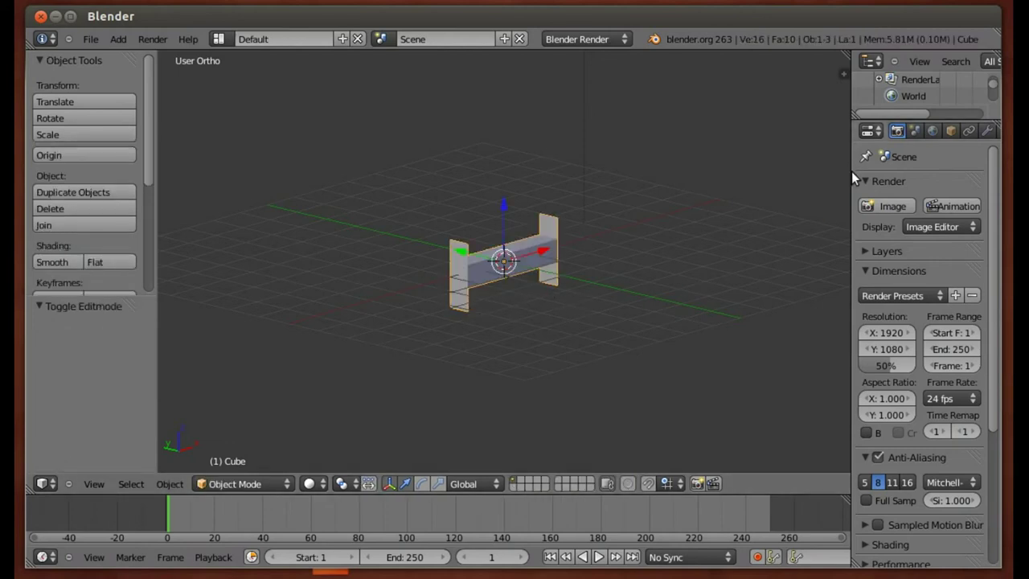
pyautogui.moveTo(849, 176); pyautogui.dragTo(773, 185)
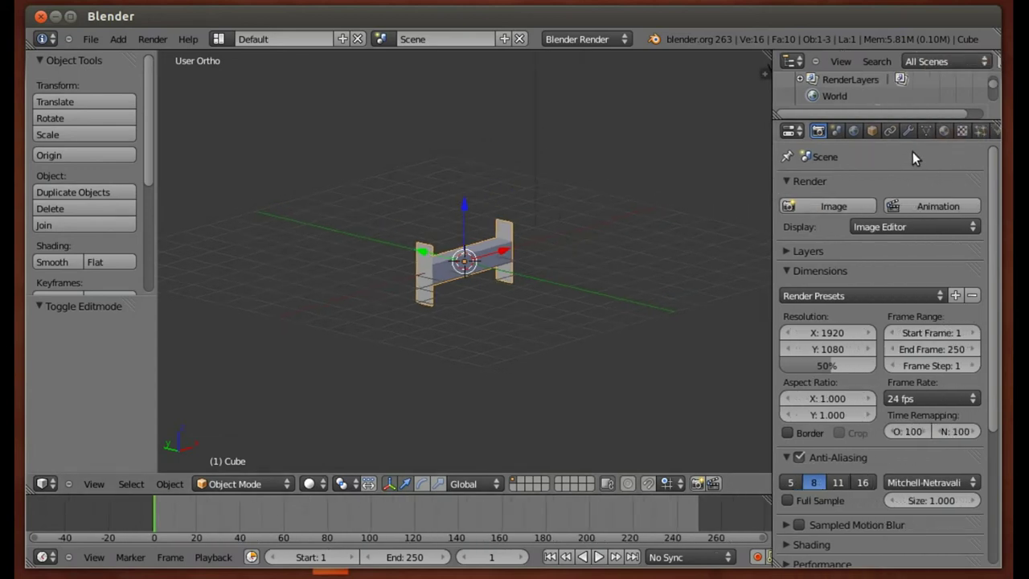
pyautogui.click(908, 130)
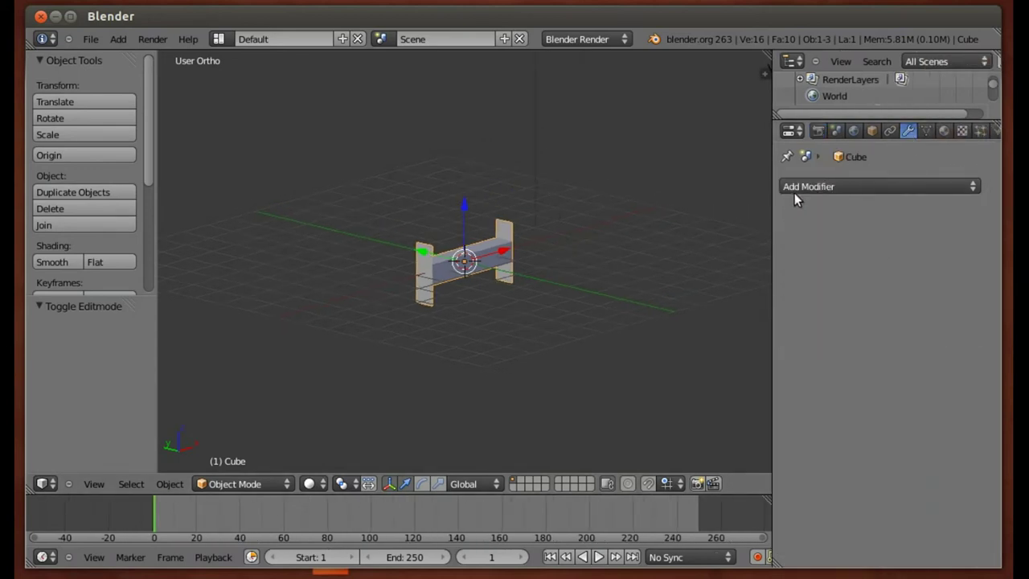
pyautogui.click(797, 187)
pyautogui.click(619, 216)
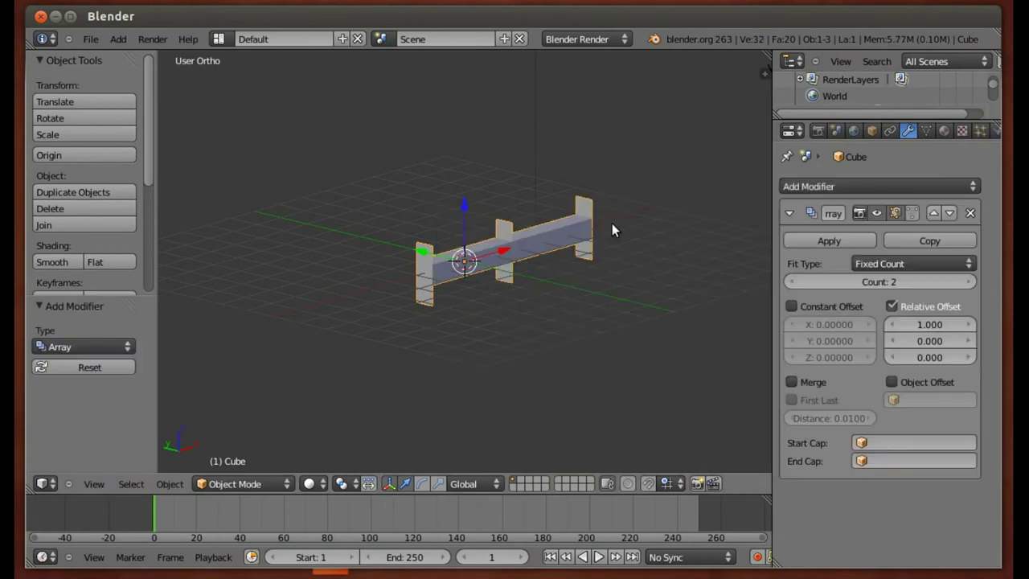
# Set the Array's relative offset to X 0 and Z 1 so copies stack upward
pyautogui.click(926, 327)
pyautogui.write('0')
pyautogui.press('Return')
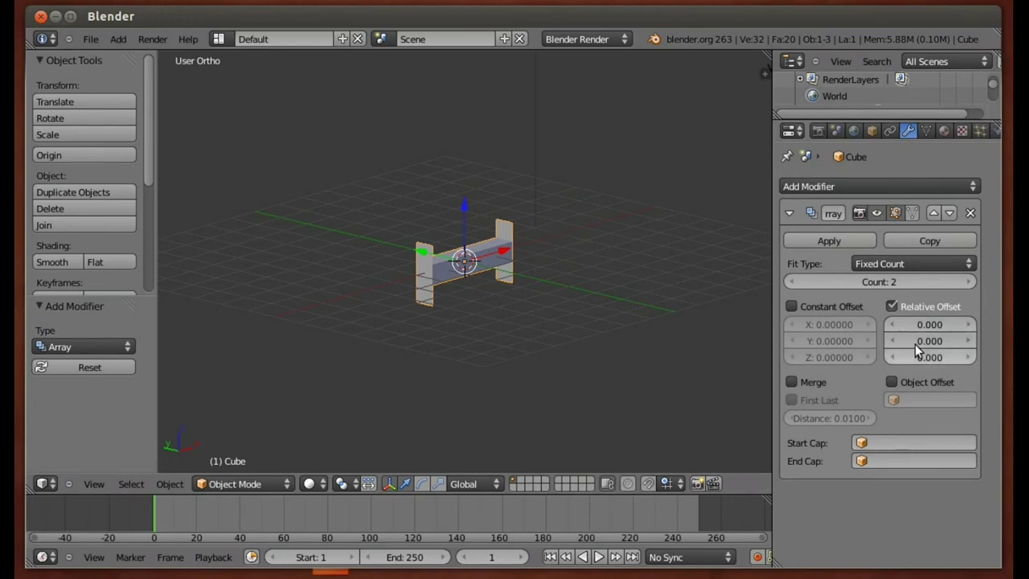
pyautogui.click(927, 357)
pyautogui.write('1')
pyautogui.press('Return')
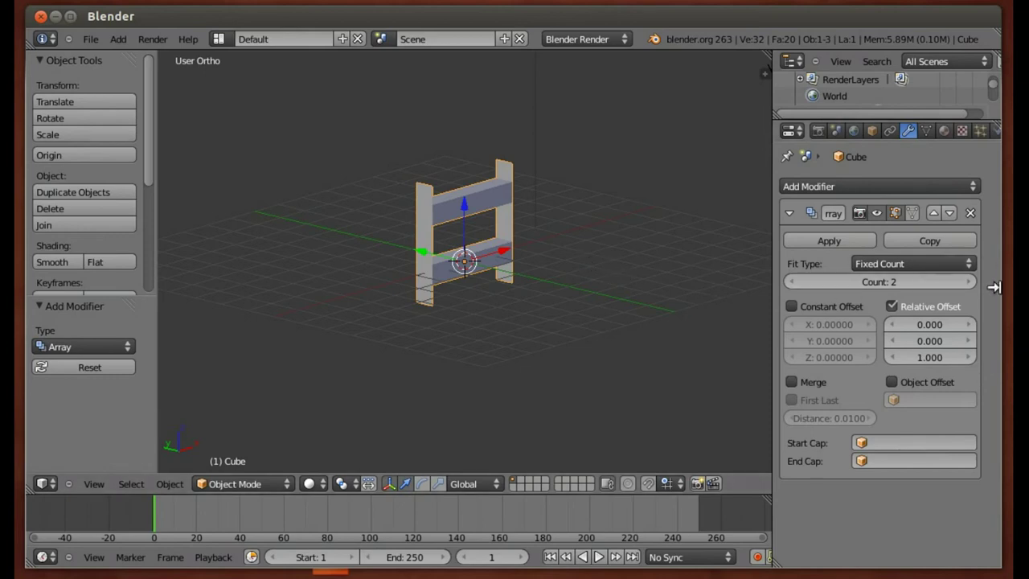
pyautogui.keyDown('ctrl'); pyautogui.scroll(5, 971, 282); pyautogui.keyUp('ctrl')
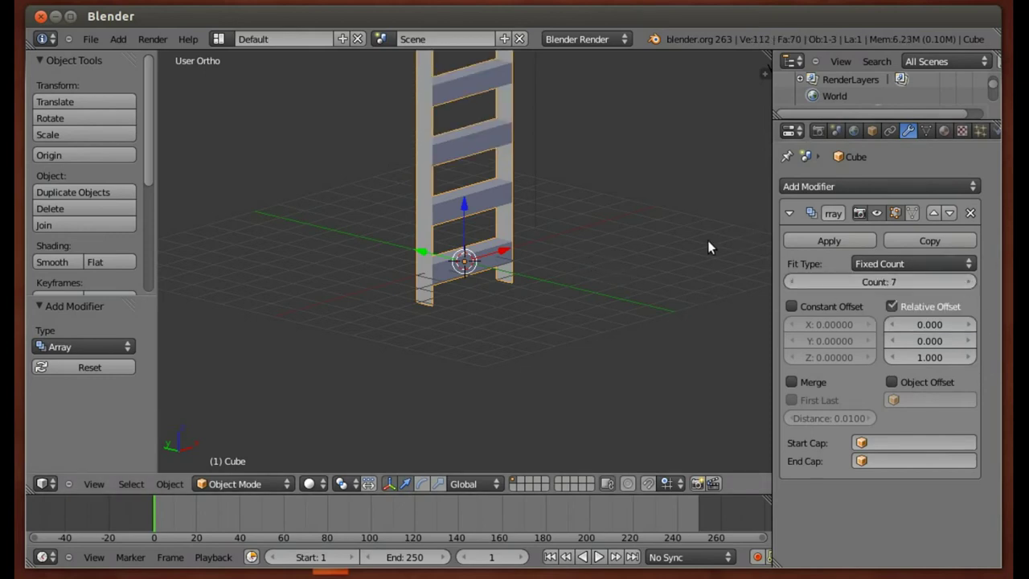
# Set the Array count to 24 so the ladder is 24 rungs tall
pyautogui.press('KP_0')
pyautogui.press('KP_0')
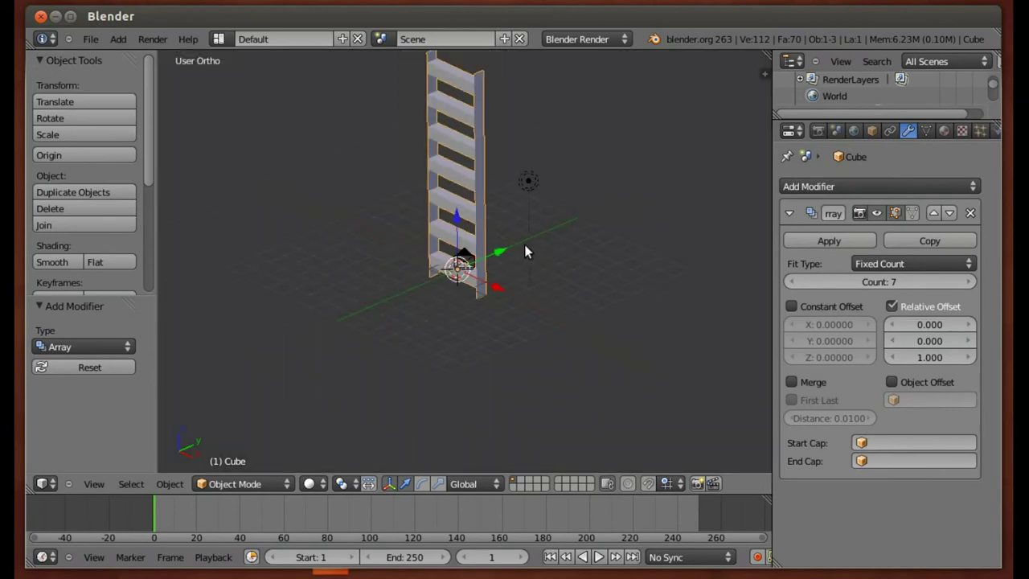
pyautogui.press('KP_5')
pyautogui.moveTo(537, 248); pyautogui.dragTo(586, 282, button='middle')
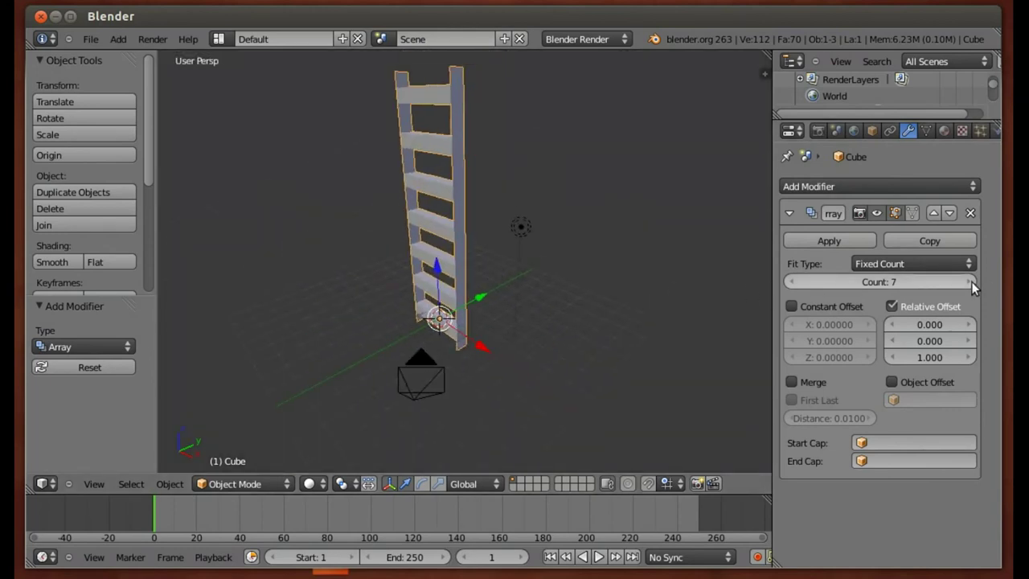
pyautogui.keyDown('ctrl'); pyautogui.scroll(3, 896, 282); pyautogui.keyUp('ctrl')
pyautogui.click(892, 283)
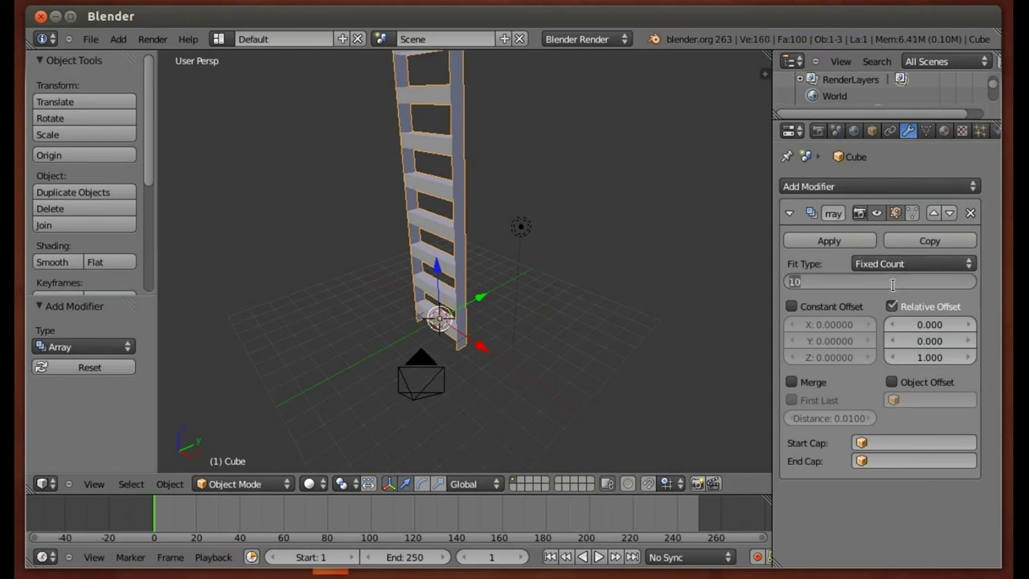
pyautogui.write('24')
pyautogui.press('Return')
pyautogui.moveTo(543, 220)
pyautogui.mouseDown(button='middle')
pyautogui.moveTo(485, 188)
pyautogui.moveTo(424, 249)
pyautogui.moveTo(407, 183)
pyautogui.moveTo(416, 290)
pyautogui.moveTo(421, 265)
pyautogui.moveTo(519, 239)
pyautogui.mouseUp(button='middle')
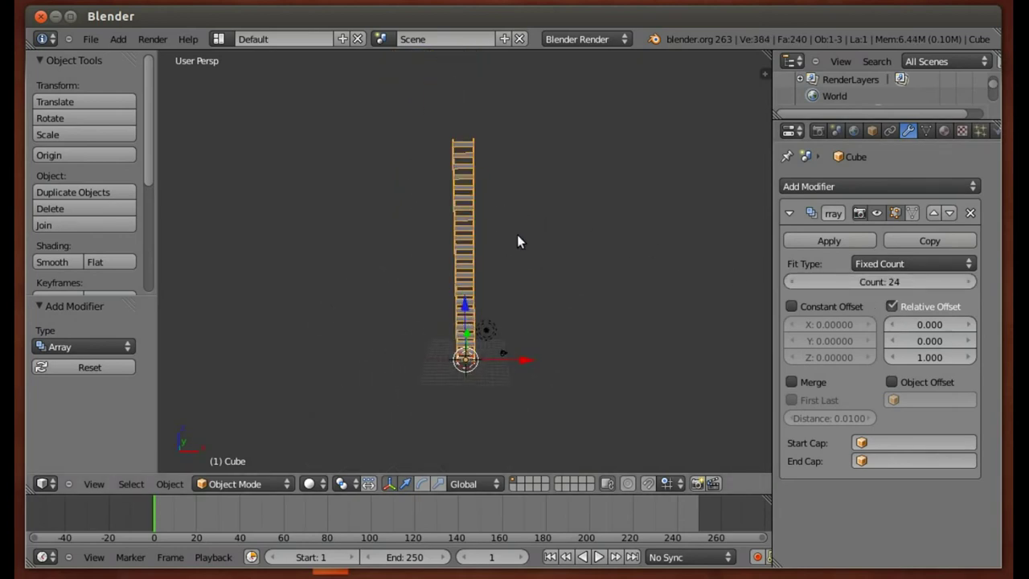
pyautogui.moveTo(483, 298); pyautogui.dragTo(572, 293, button='middle')
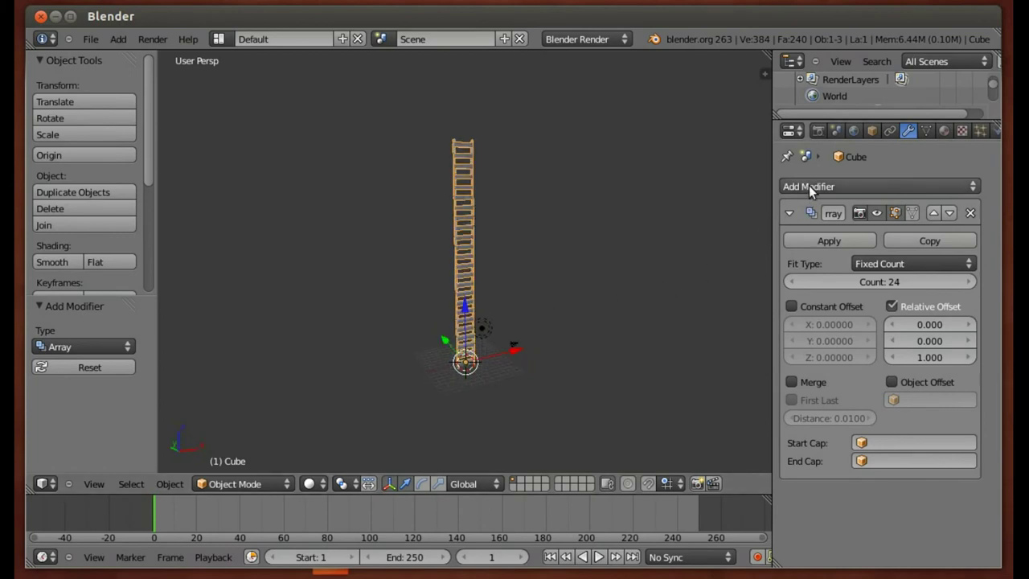
# Add a Simple Deform modifier in Twist mode and raise its factor from 0.350 to 1.885
pyautogui.click(810, 185)
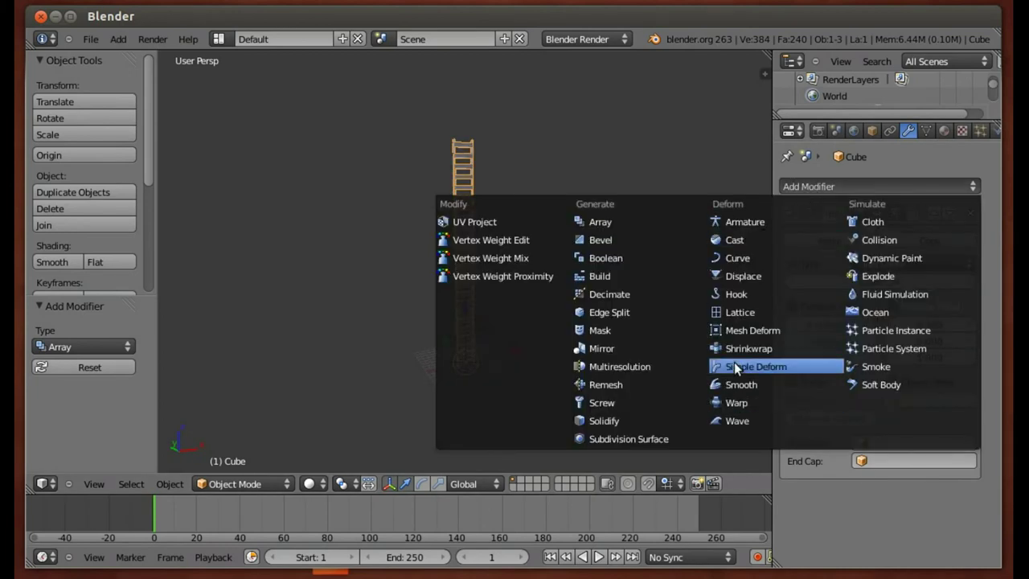
pyautogui.click(734, 363)
pyautogui.scroll(-2, 873, 480)
pyautogui.scroll(-3, 873, 480)
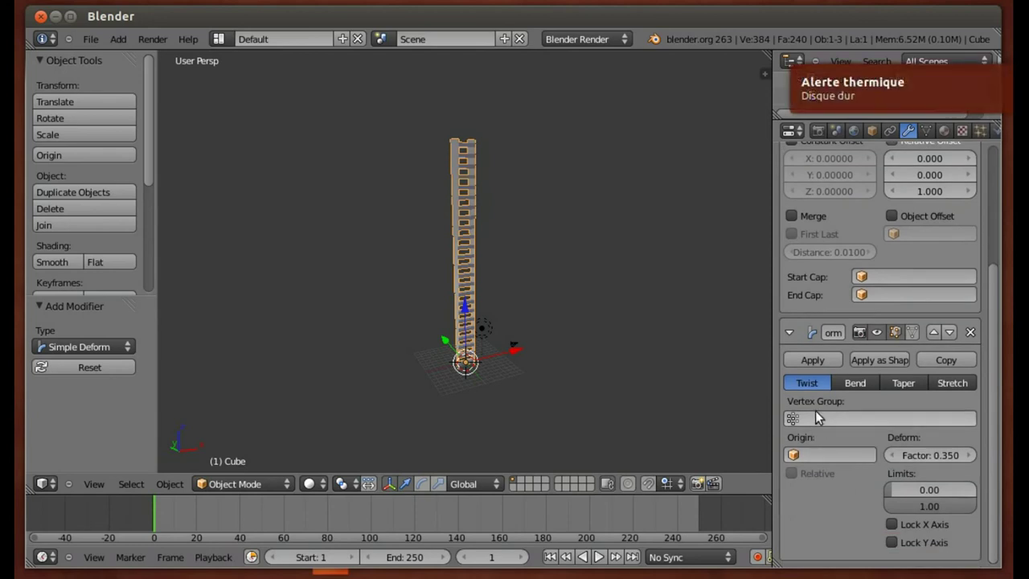
pyautogui.scroll(4, 443, 359)
pyautogui.moveTo(475, 333); pyautogui.dragTo(596, 313, button='middle')
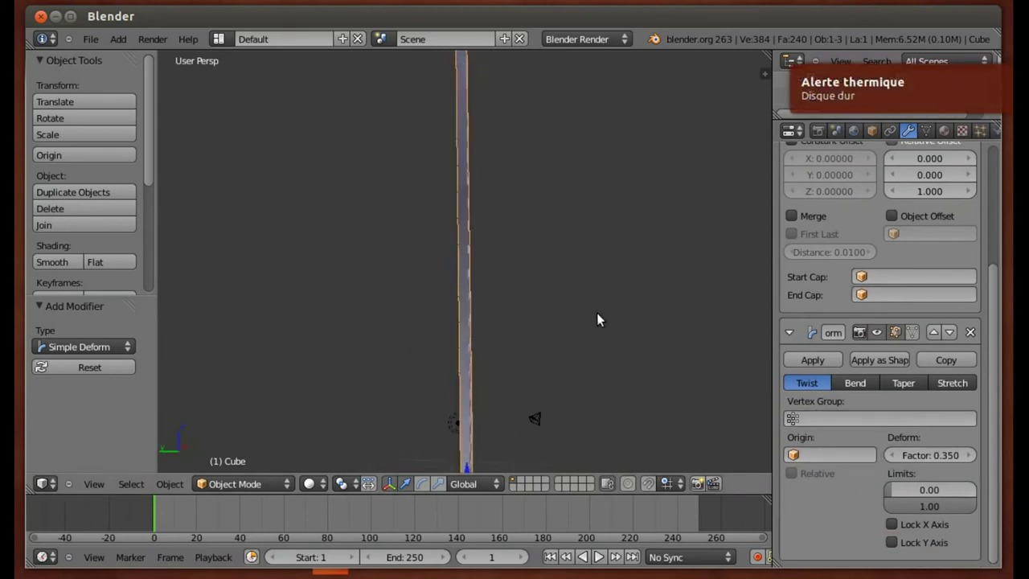
pyautogui.moveTo(445, 313); pyautogui.dragTo(561, 406, button='middle')
pyautogui.scroll(-4, 561, 405)
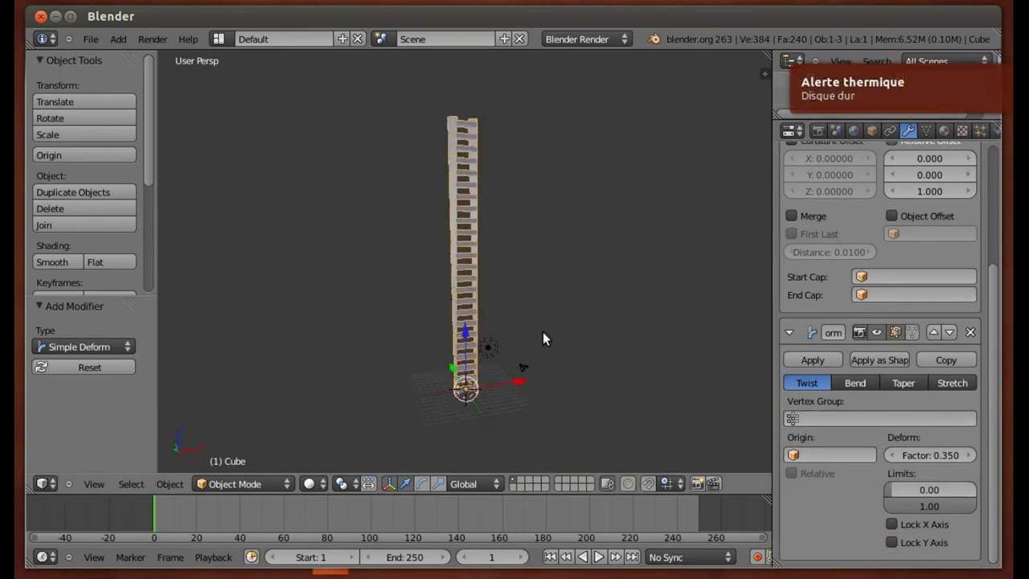
pyautogui.moveTo(906, 455); pyautogui.dragTo(965, 455)
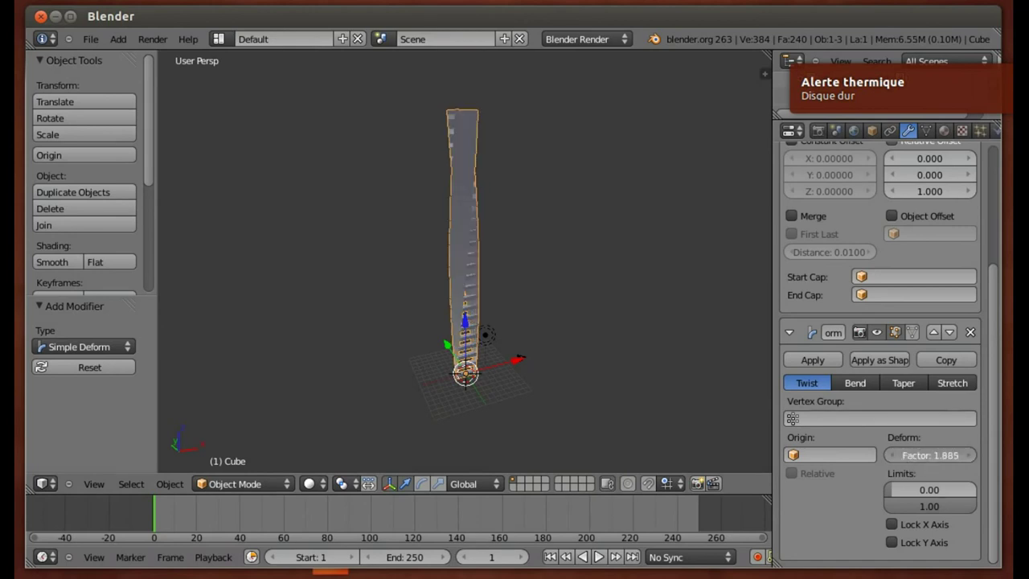
pyautogui.moveTo(623, 293)
pyautogui.mouseDown(button='middle')
pyautogui.moveTo(512, 321)
pyautogui.moveTo(648, 371)
pyautogui.moveTo(463, 332)
pyautogui.moveTo(335, 133)
pyautogui.mouseUp(button='middle')
# Add an Empty object at the origin (0, 0, 0) beside the twisted ladder
pyautogui.hotkey('shift', 'a')
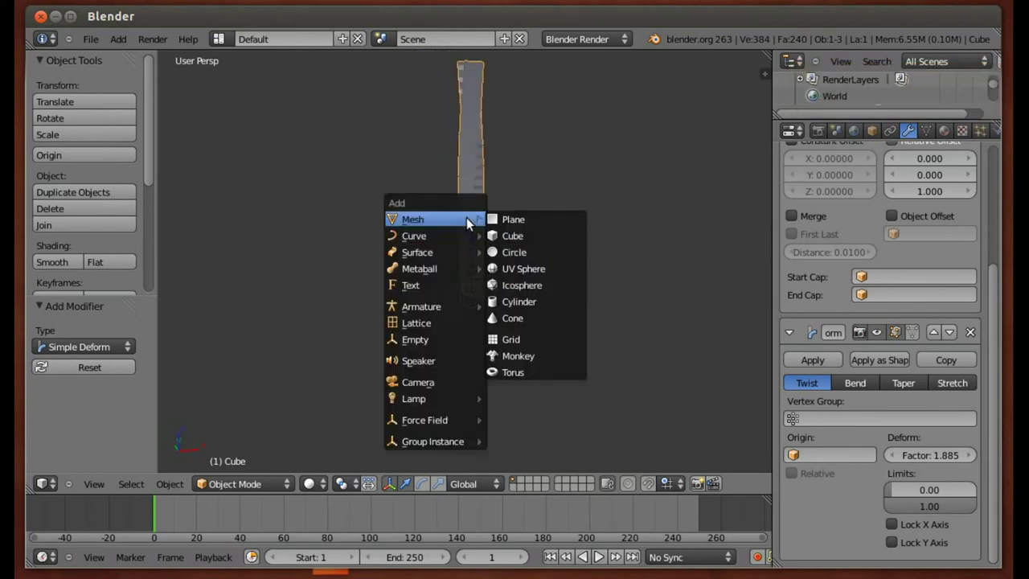
pyautogui.click(415, 340)
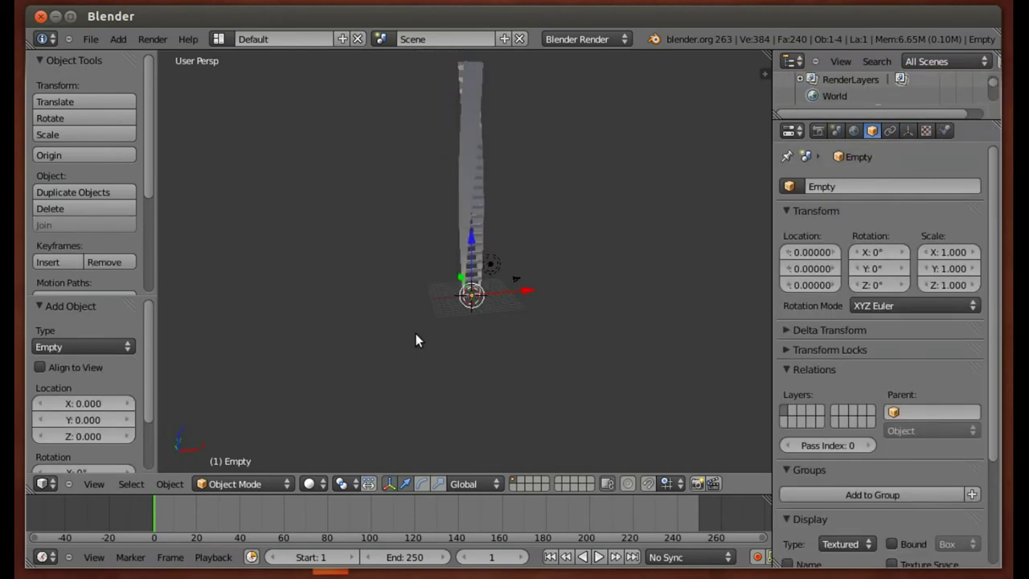
pyautogui.scroll(3, 492, 313)
pyautogui.moveTo(489, 329)
pyautogui.mouseDown(button='middle')
pyautogui.moveTo(482, 234)
pyautogui.moveTo(523, 262)
pyautogui.mouseUp(button='middle')
pyautogui.keyDown('shift'); pyautogui.moveTo(410, 398); pyautogui.dragTo(551, 174, button='middle'); pyautogui.keyUp('shift')
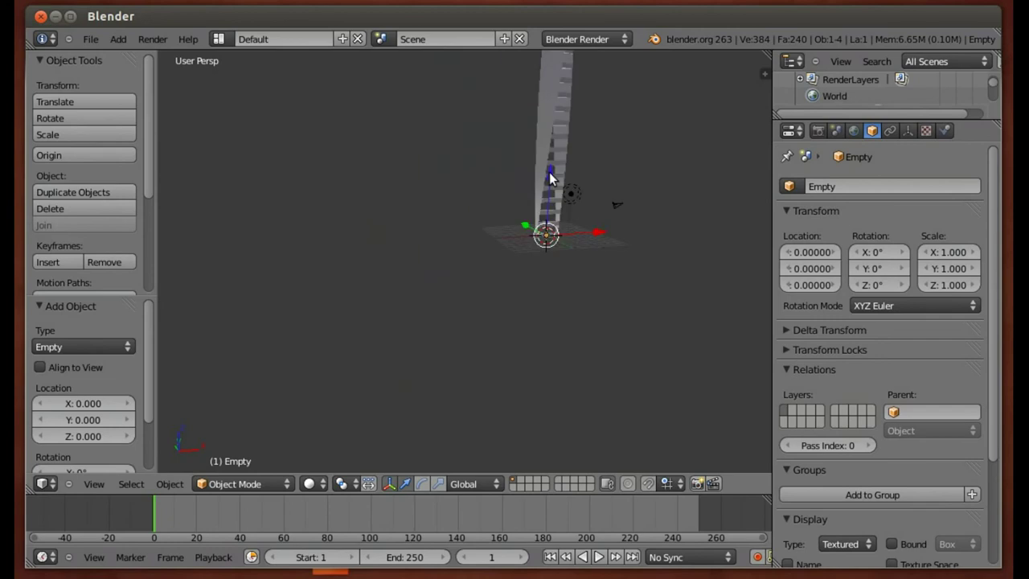
pyautogui.scroll(2, 546, 233)
# Reselect the ladder and set the Simple Deform origin to the Empty, with Relative enabled
pyautogui.rightClick(621, 178)
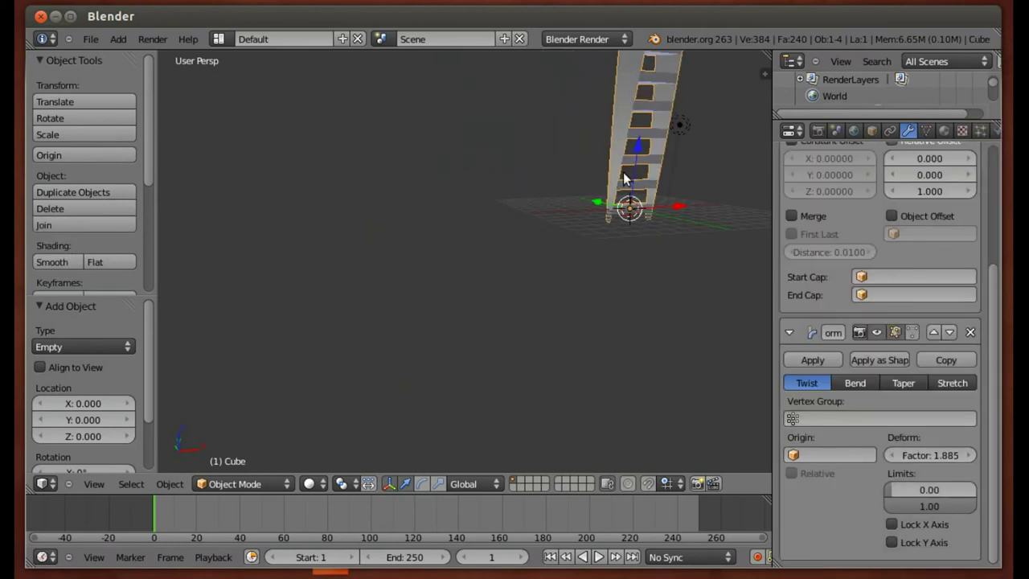
pyautogui.moveTo(620, 333); pyautogui.dragTo(739, 416, button='middle')
pyautogui.click(816, 455)
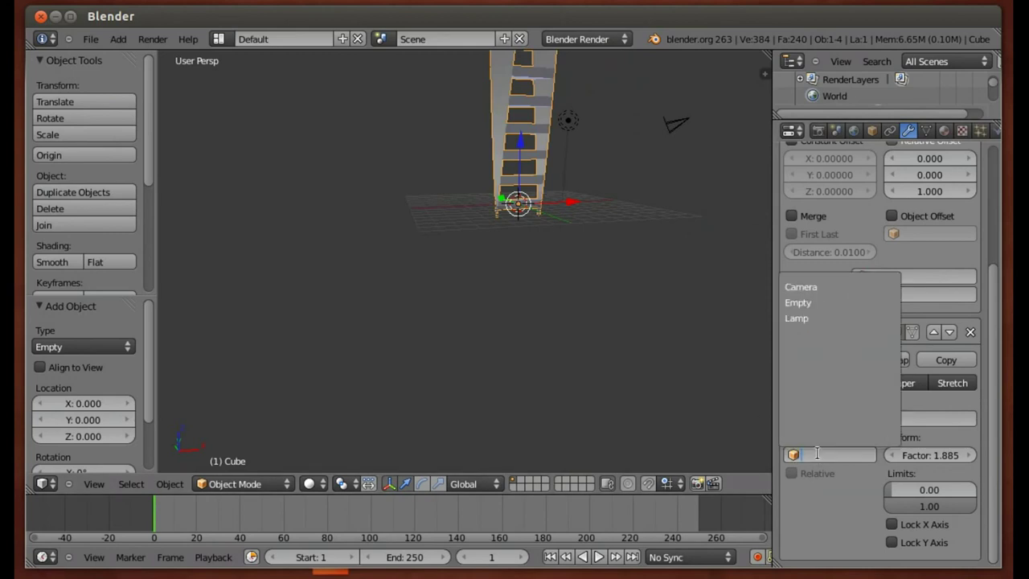
pyautogui.click(816, 298)
pyautogui.click(791, 474)
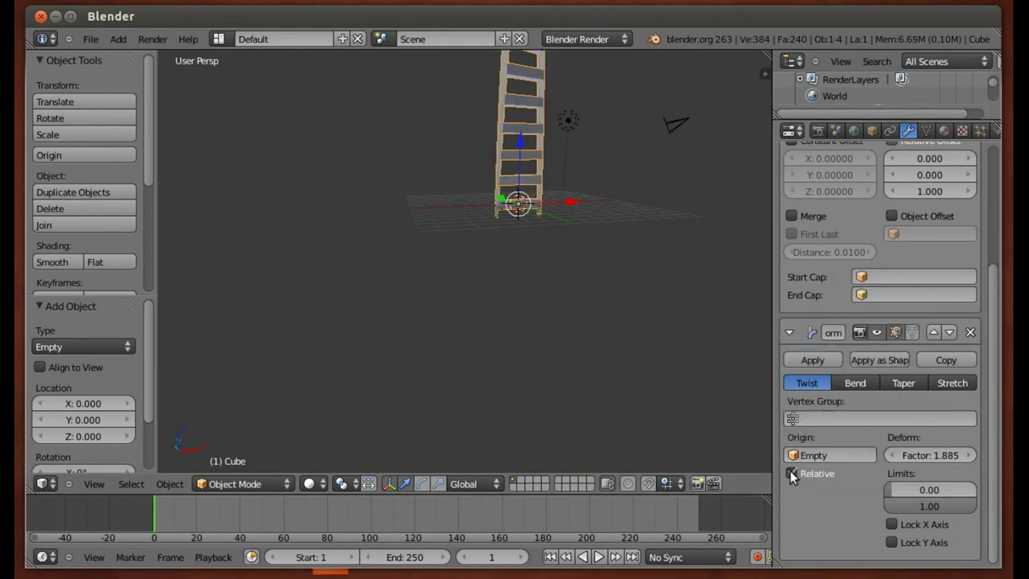
pyautogui.moveTo(380, 279)
pyautogui.mouseDown(button='middle')
pyautogui.moveTo(470, 277)
pyautogui.moveTo(404, 246)
pyautogui.moveTo(554, 399)
pyautogui.moveTo(472, 363)
pyautogui.moveTo(374, 357)
pyautogui.moveTo(702, 278)
pyautogui.mouseUp(button='middle')
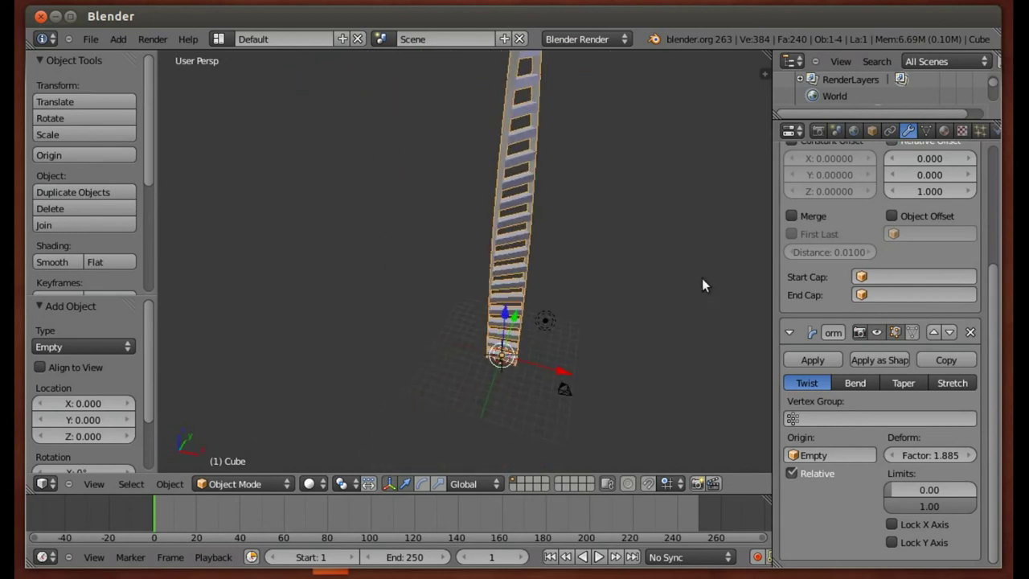
# Set the twist factor to 12 to coil the ladder into a tight helix
pyautogui.doubleClick(922, 455)
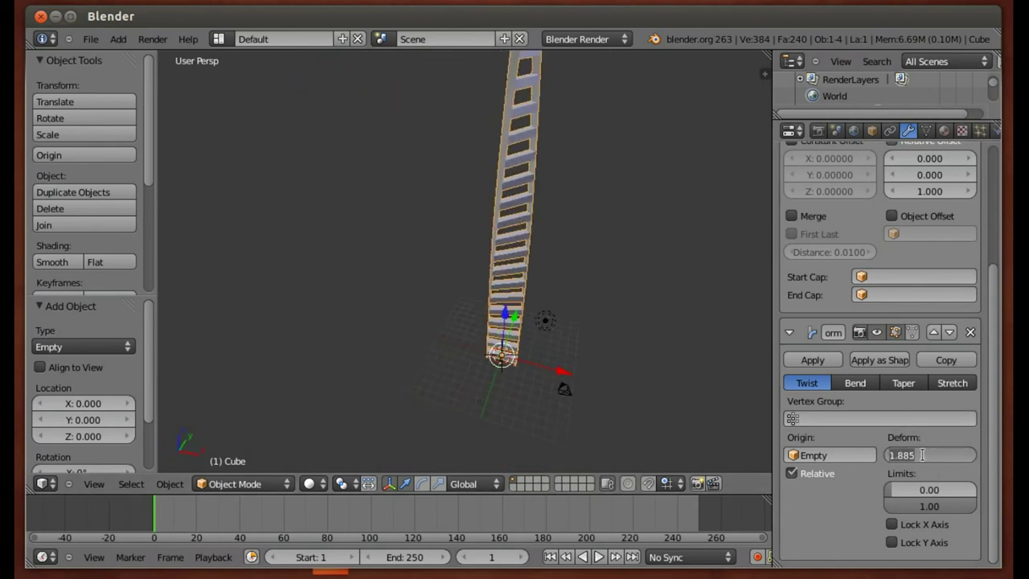
pyautogui.write('12')
pyautogui.press('Return')
pyautogui.moveTo(576, 290)
pyautogui.mouseDown(button='middle')
pyautogui.moveTo(413, 280)
pyautogui.moveTo(519, 223)
pyautogui.moveTo(303, 225)
pyautogui.moveTo(469, 280)
pyautogui.moveTo(262, 276)
pyautogui.moveTo(473, 308)
pyautogui.mouseUp(button='middle')
pyautogui.scroll(-2, 531, 218)
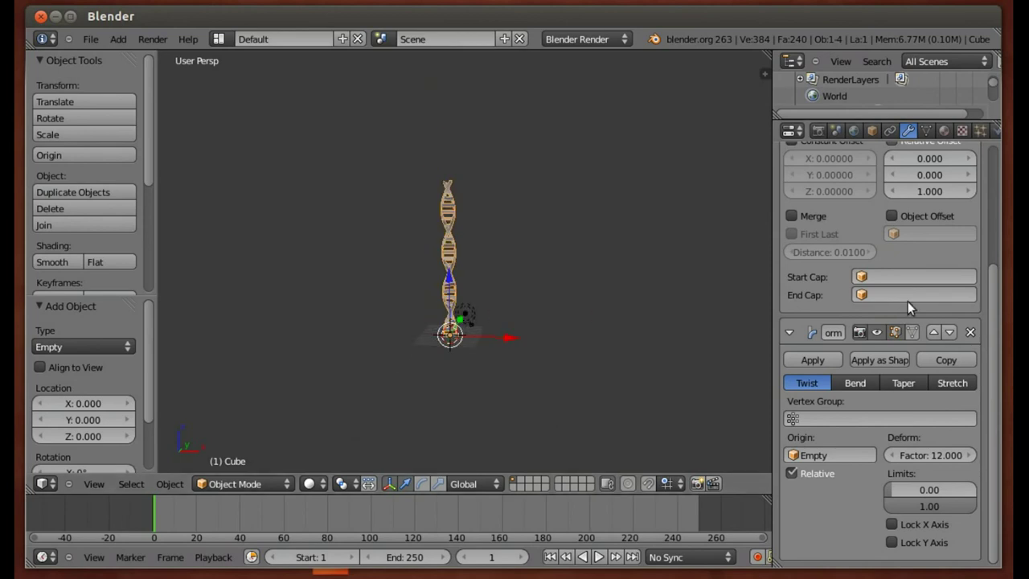
pyautogui.scroll(3, 908, 302)
# Step the Array count up to 41 to lengthen the helix with more rungs
pyautogui.click(970, 213)
pyautogui.click(970, 213)
pyautogui.click(970, 213)
pyautogui.click(971, 213)
pyautogui.click(970, 213)
pyautogui.click(970, 213)
pyautogui.click(971, 213)
pyautogui.click(970, 213)
pyautogui.click(970, 213)
pyautogui.click(970, 213)
pyautogui.click(972, 213)
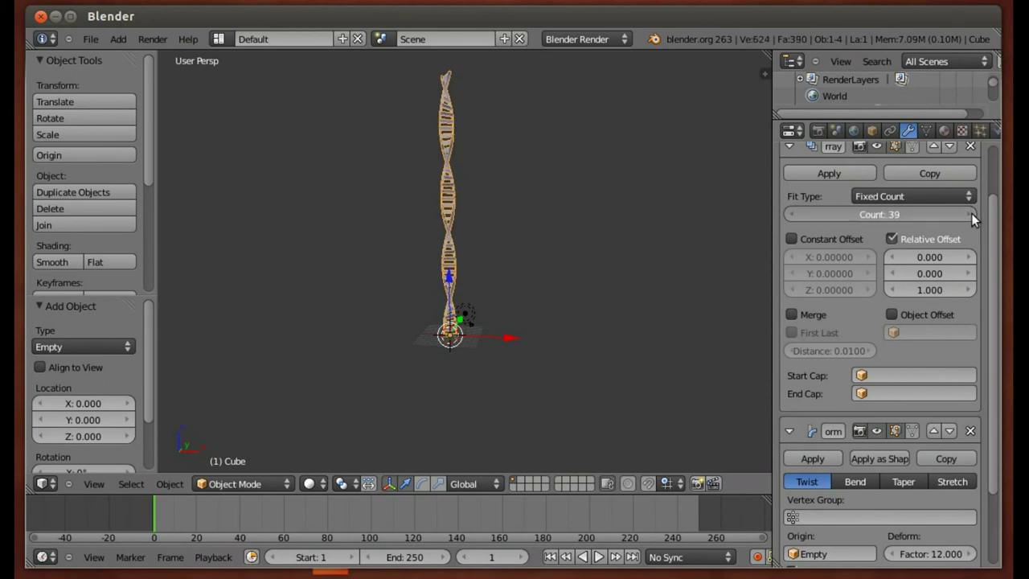
pyautogui.click(971, 213)
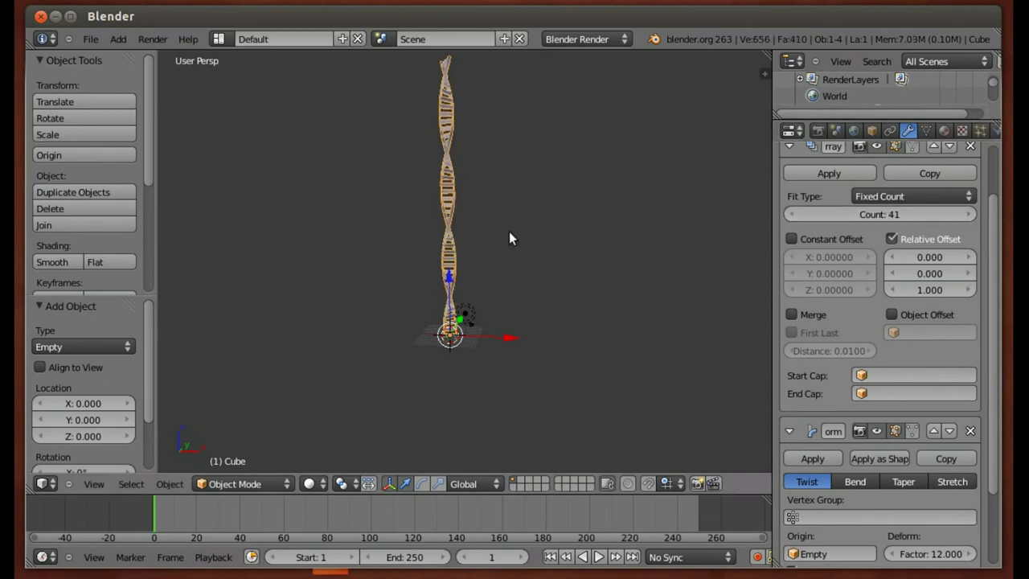
pyautogui.keyDown('shift'); pyautogui.moveTo(509, 232); pyautogui.dragTo(487, 317, button='middle'); pyautogui.keyUp('shift')
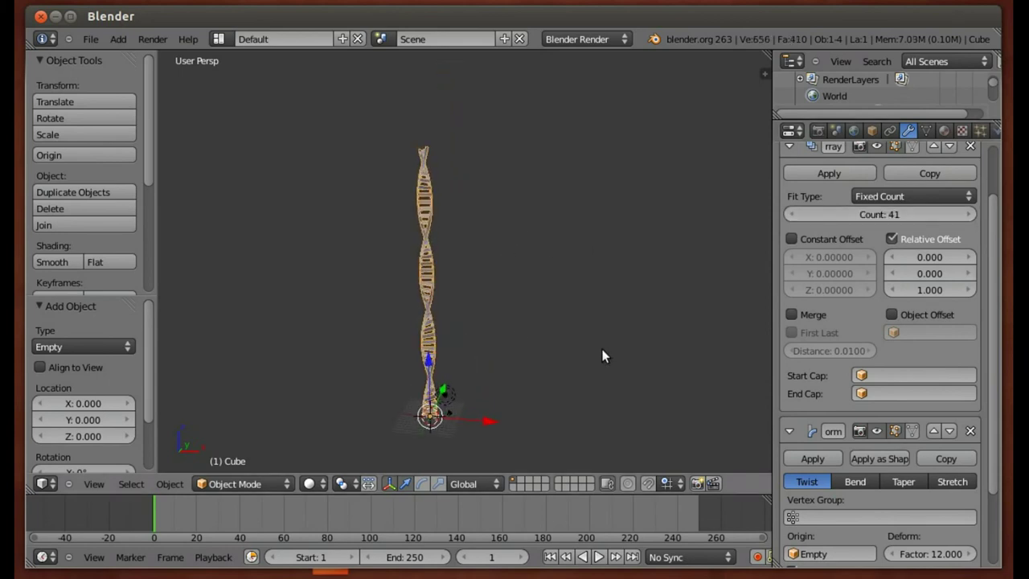
# Switch to camera view and frame the twisted 41-rung helix upright inside the camera frame
pyautogui.press('KP_0')
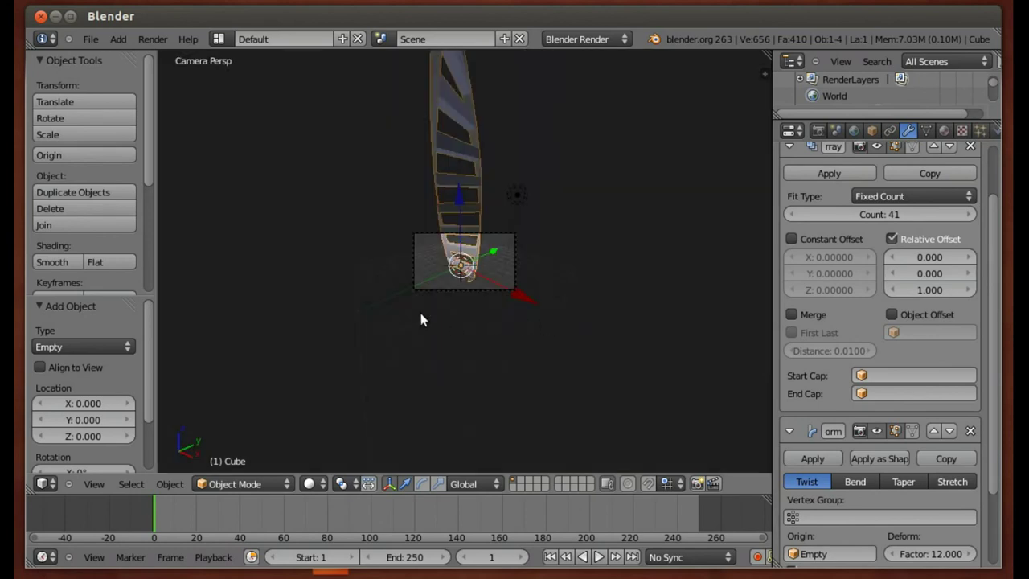
pyautogui.moveTo(499, 275)
pyautogui.mouseDown(button='middle')
pyautogui.moveTo(443, 197)
pyautogui.moveTo(483, 307)
pyautogui.moveTo(447, 168)
pyautogui.mouseUp(button='middle')
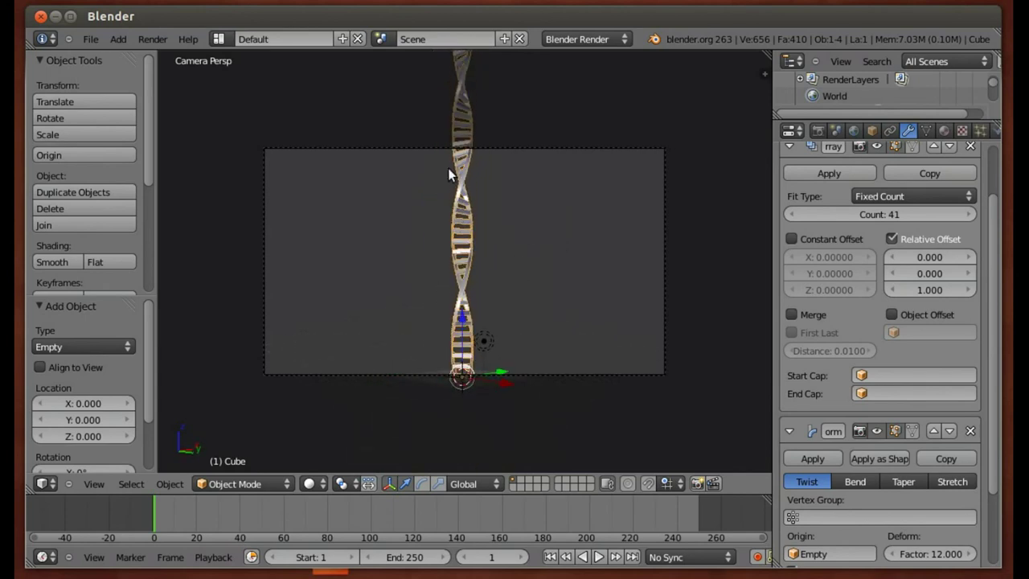
# Render the helix, enable World ambient occlusion at factor 1.00, and render again
pyautogui.click(853, 131)
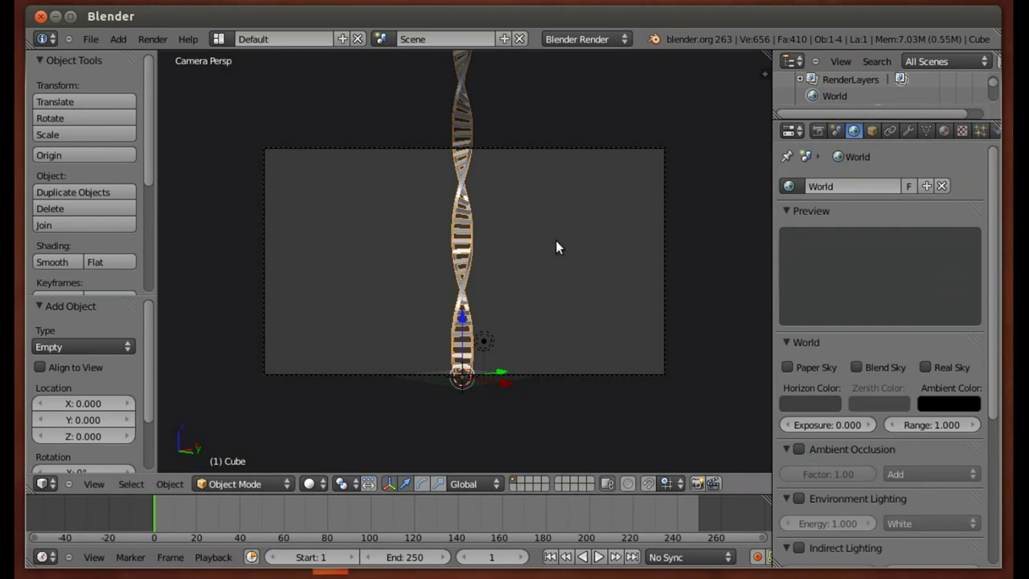
pyautogui.press('F12')
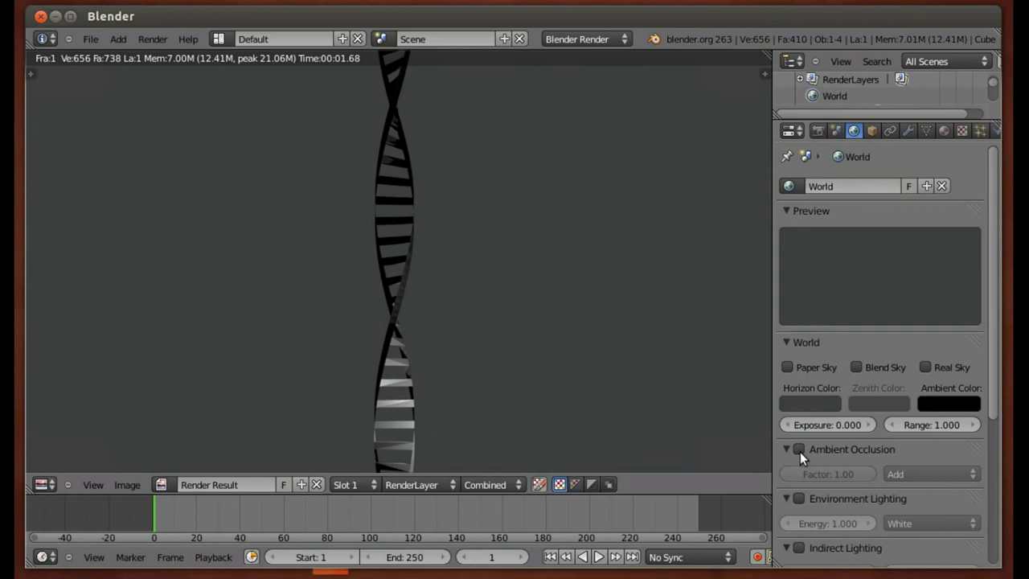
pyautogui.click(799, 450)
pyautogui.press('F12')
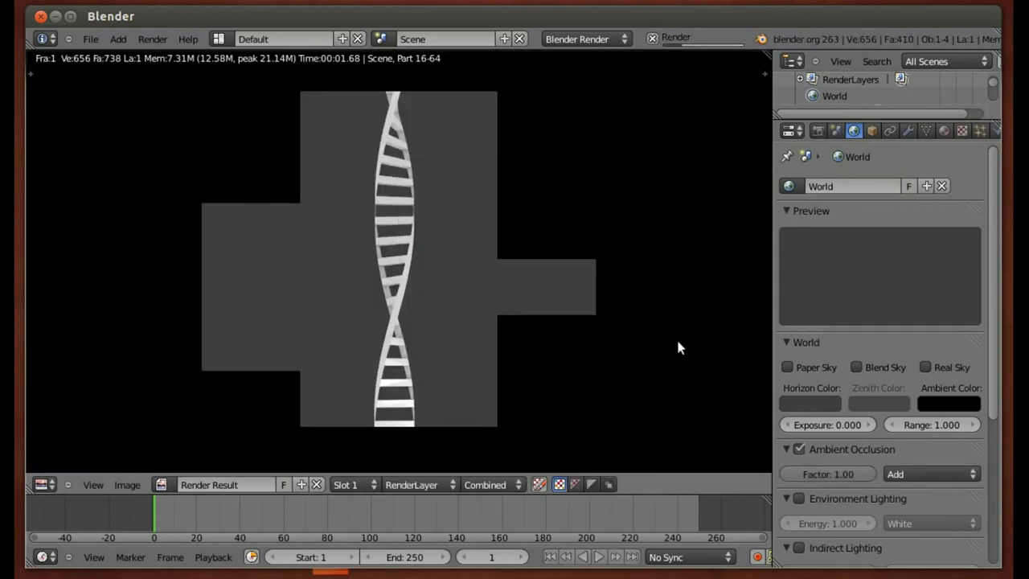